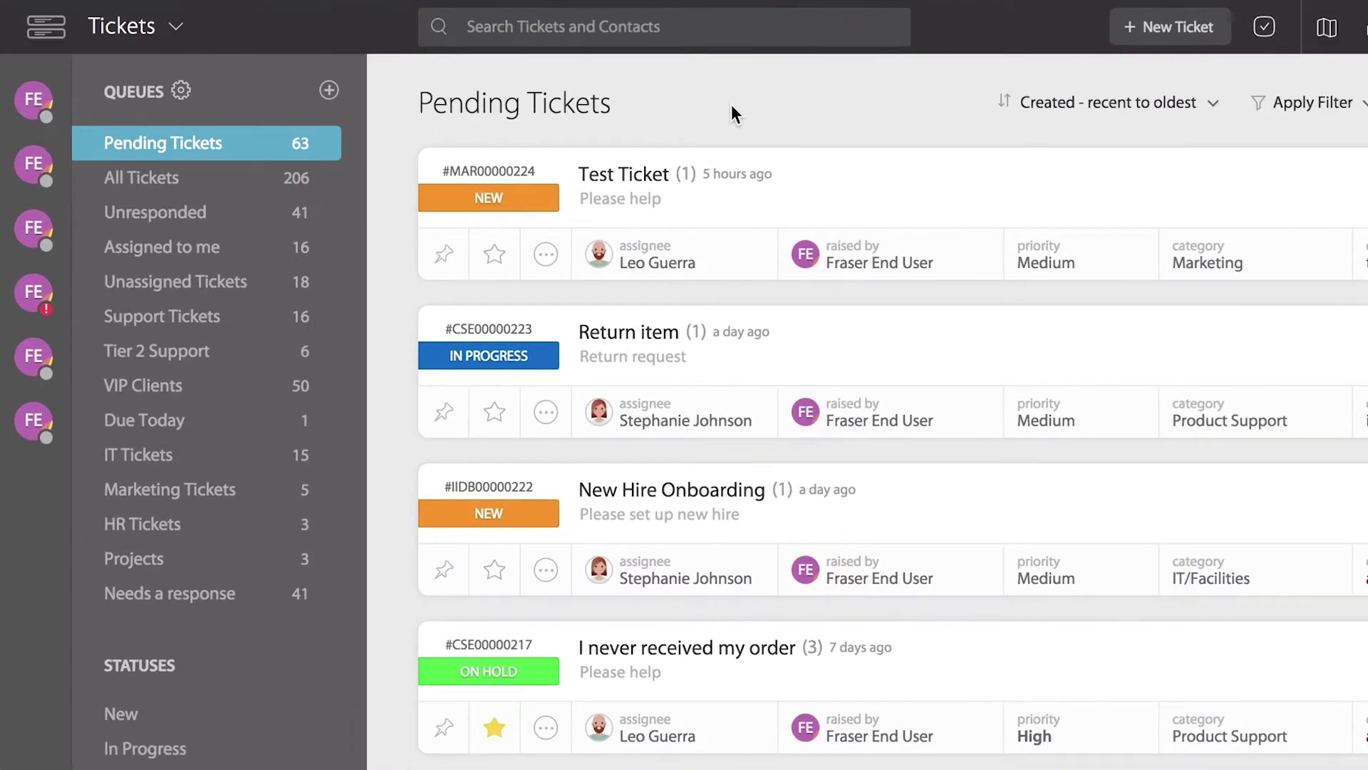
# From the Tickets menu, go to Manage > Satisfaction Surveys and begin a new survey.
pyautogui.click(106, 26)
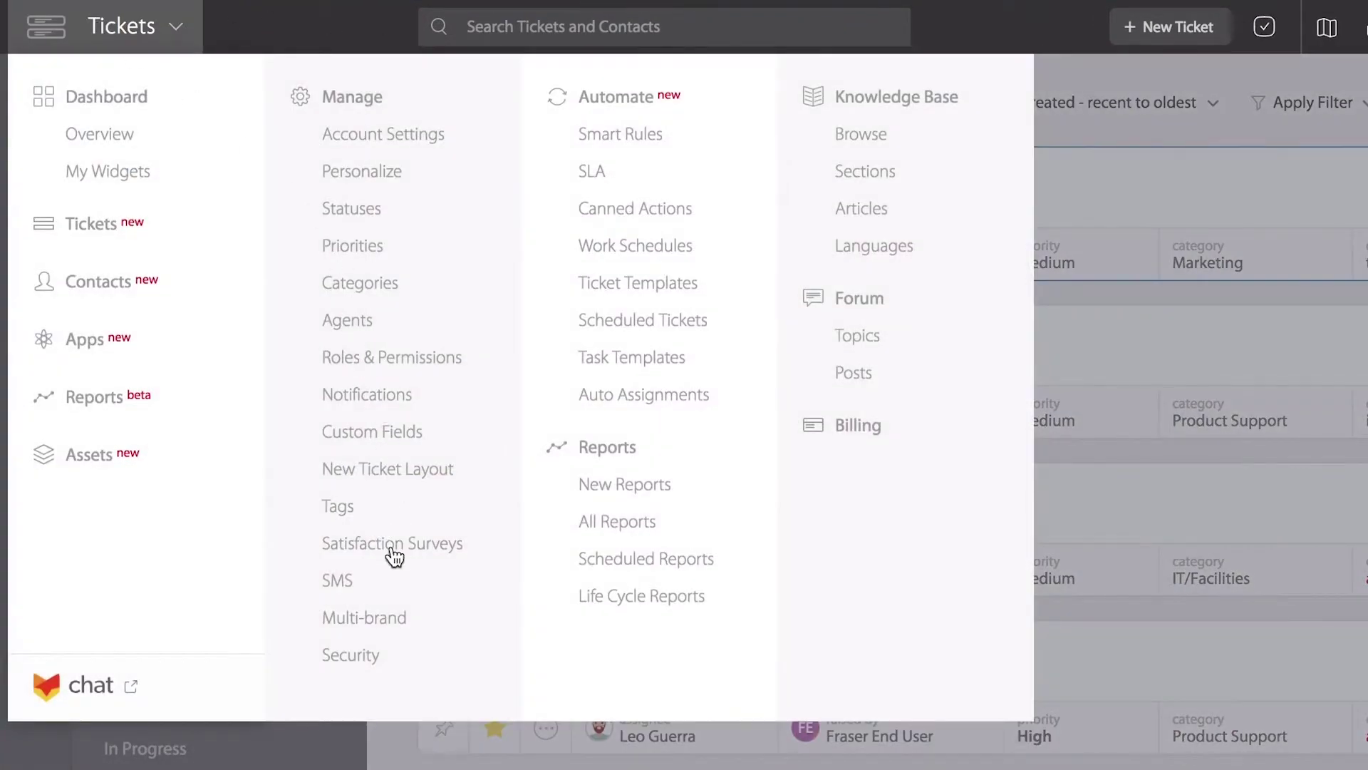
pyautogui.click(391, 547)
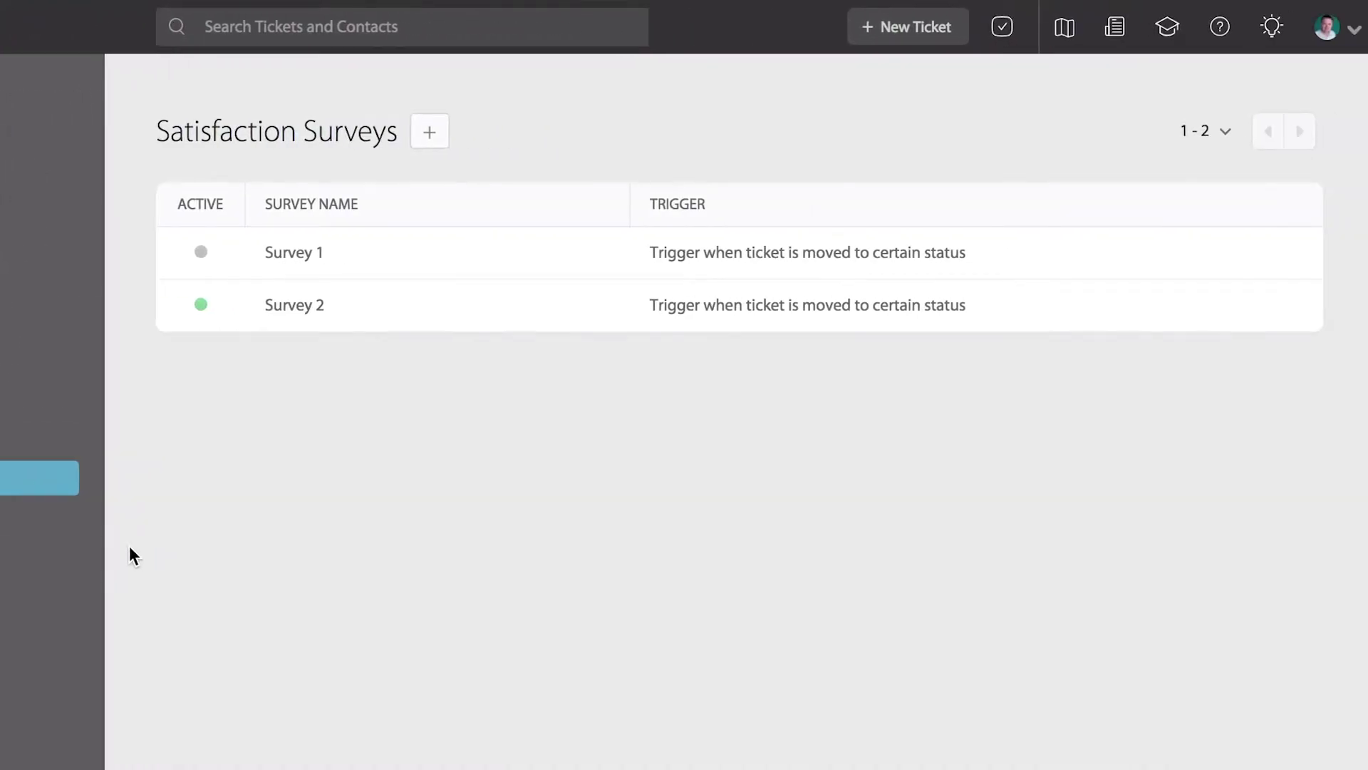
pyautogui.click(429, 131)
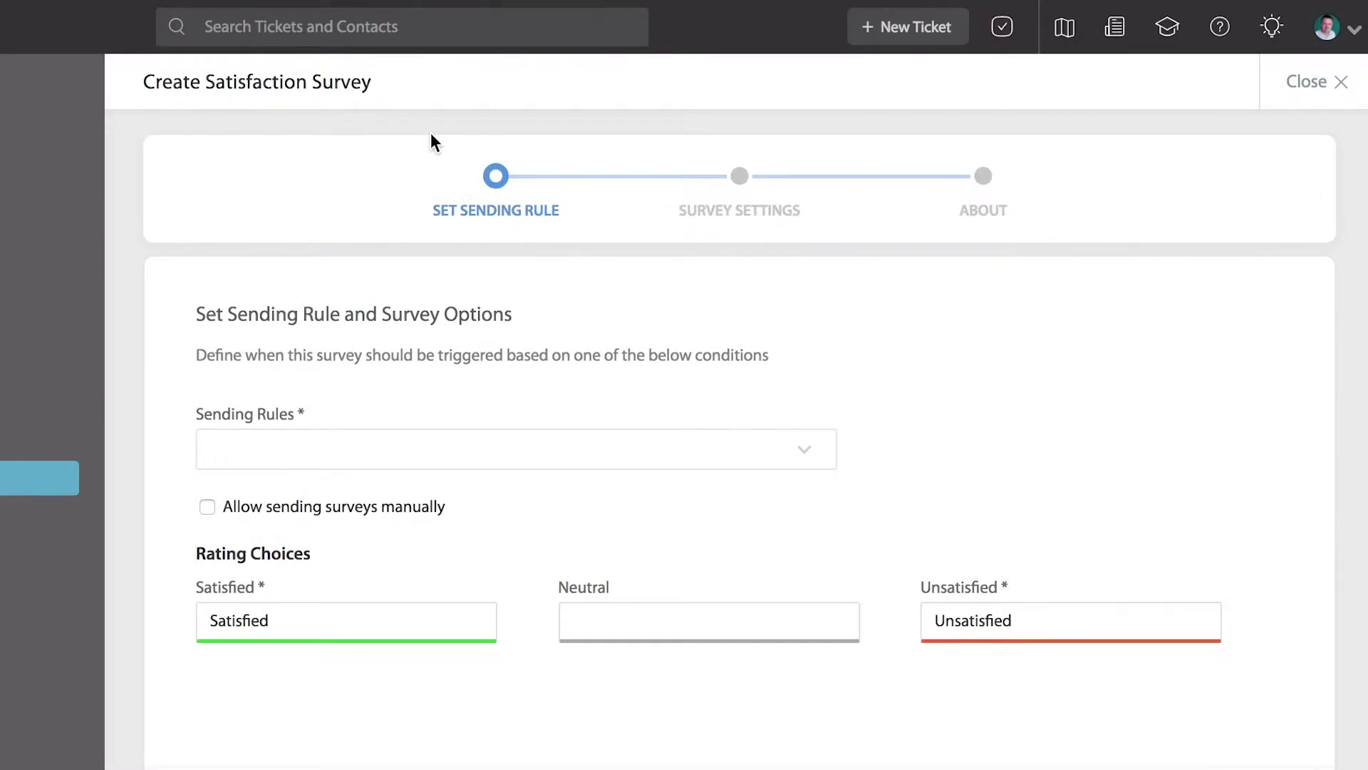
pyautogui.moveTo(194, 417); pyautogui.dragTo(333, 417)
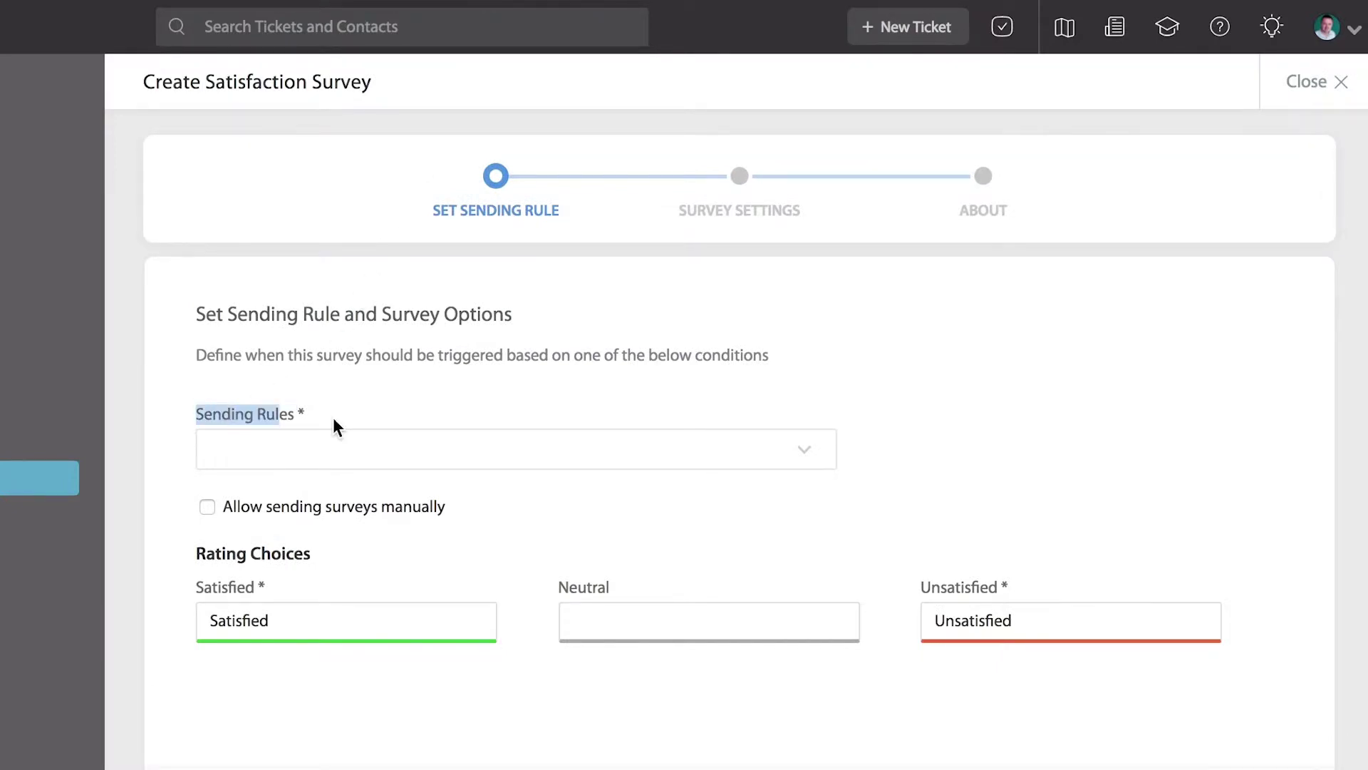
# Set the sending rule to trigger on Closed status with agent reply, and allow manual sending.
pyautogui.click(258, 386)
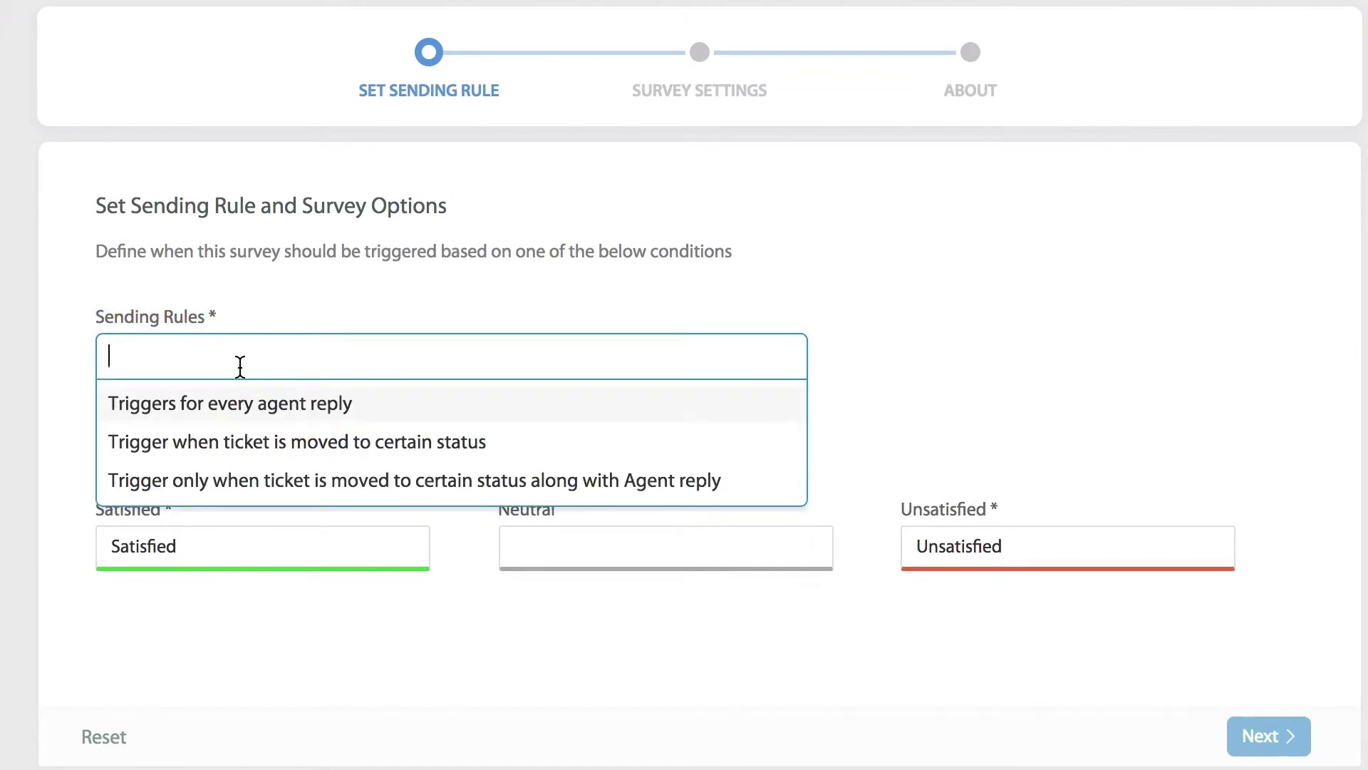
pyautogui.click(235, 484)
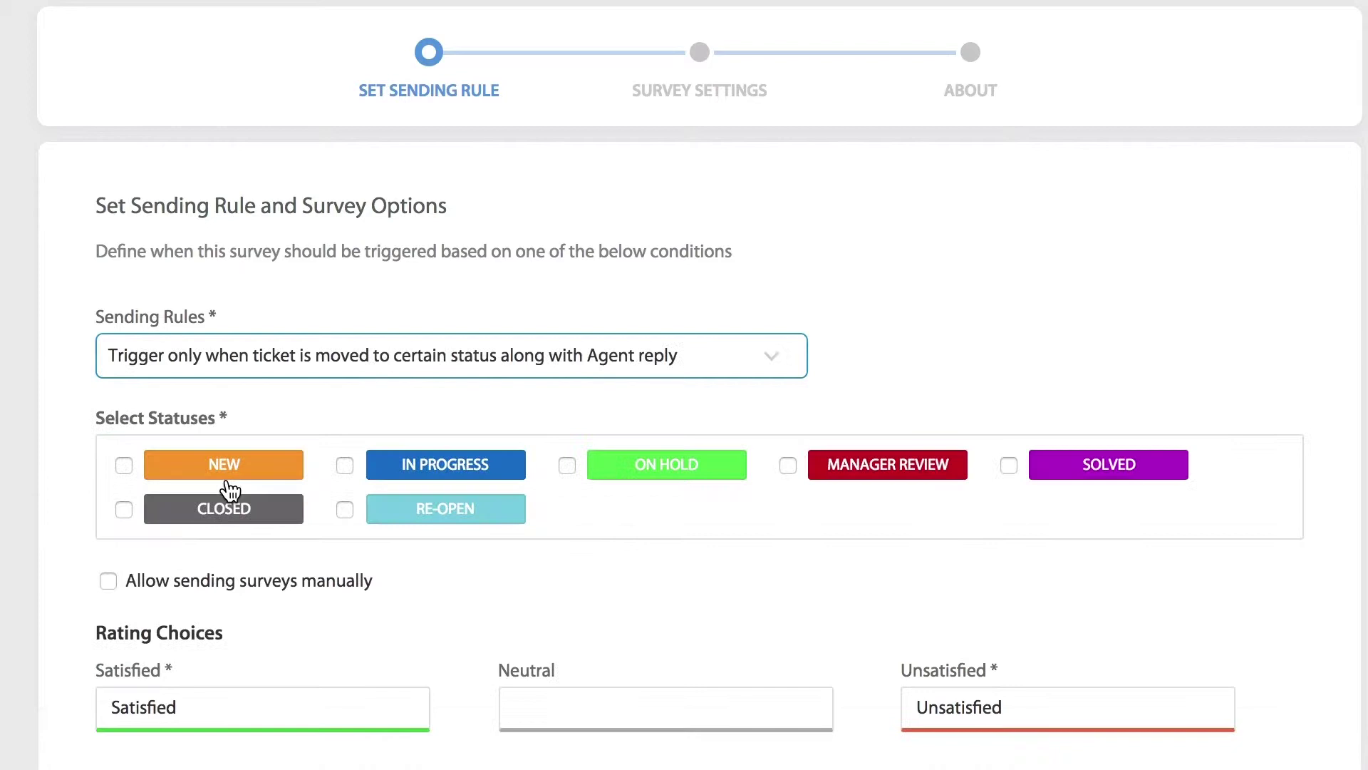
pyautogui.scroll(-1, 223, 470)
pyautogui.moveTo(91, 348); pyautogui.dragTo(227, 352)
pyautogui.click(124, 443)
pyautogui.scroll(-2, 124, 449)
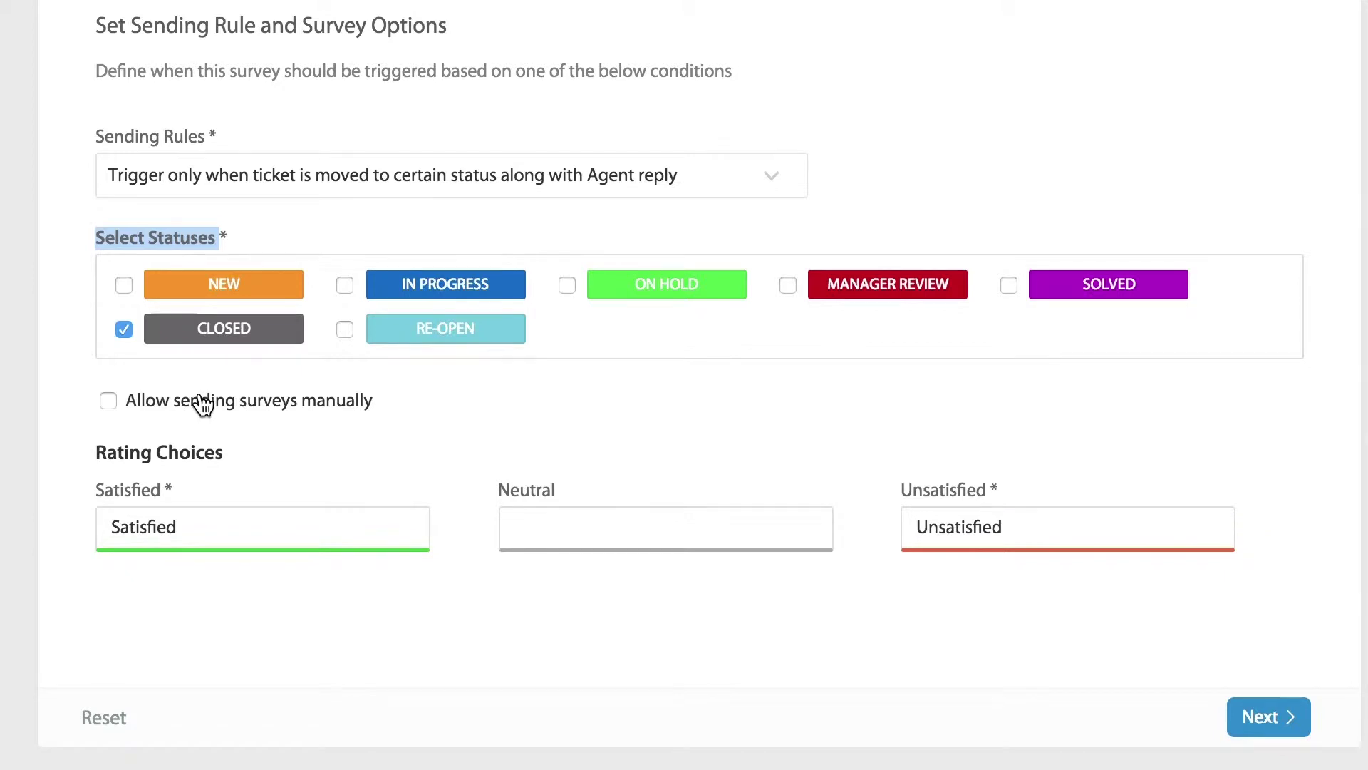
pyautogui.click(205, 387)
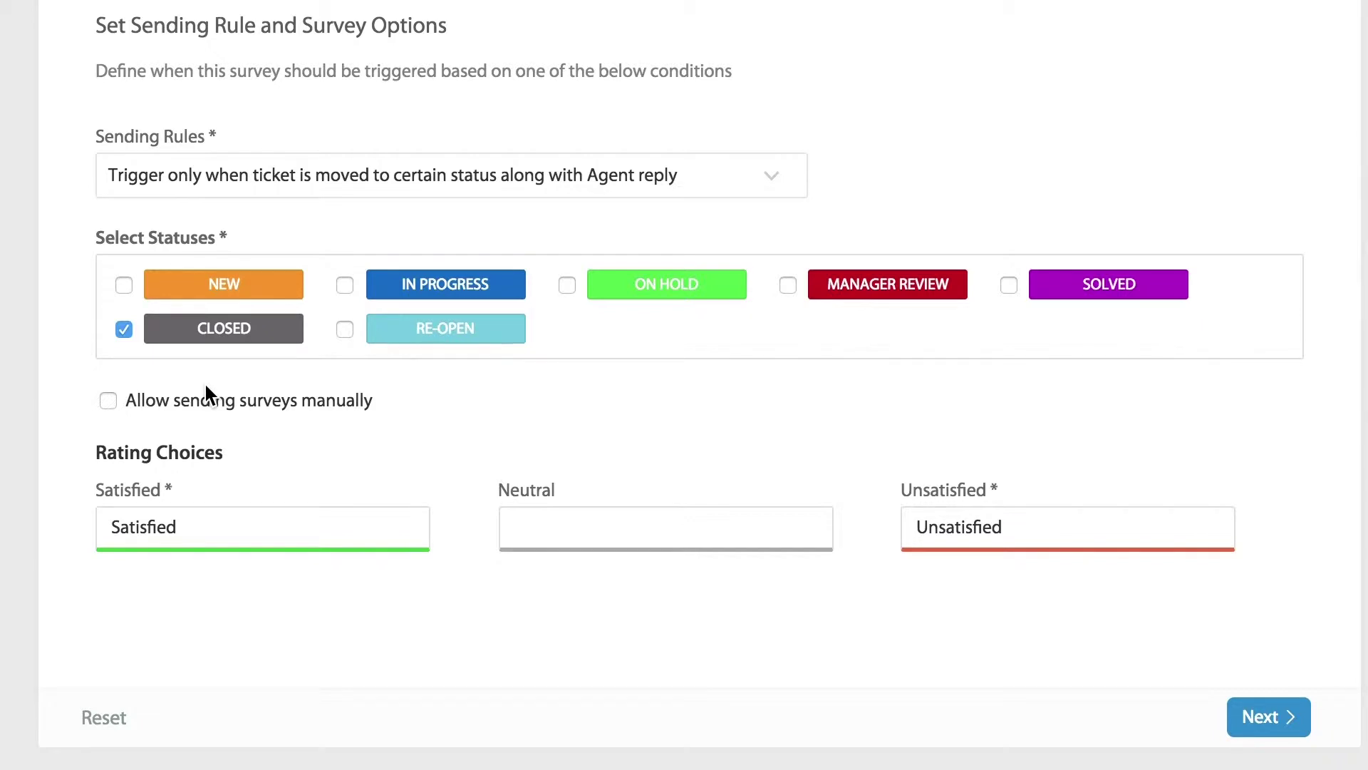
pyautogui.click(200, 402)
# Rename the Satisfied rating choice to 'Happy'.
pyautogui.moveTo(165, 493); pyautogui.dragTo(66, 493)
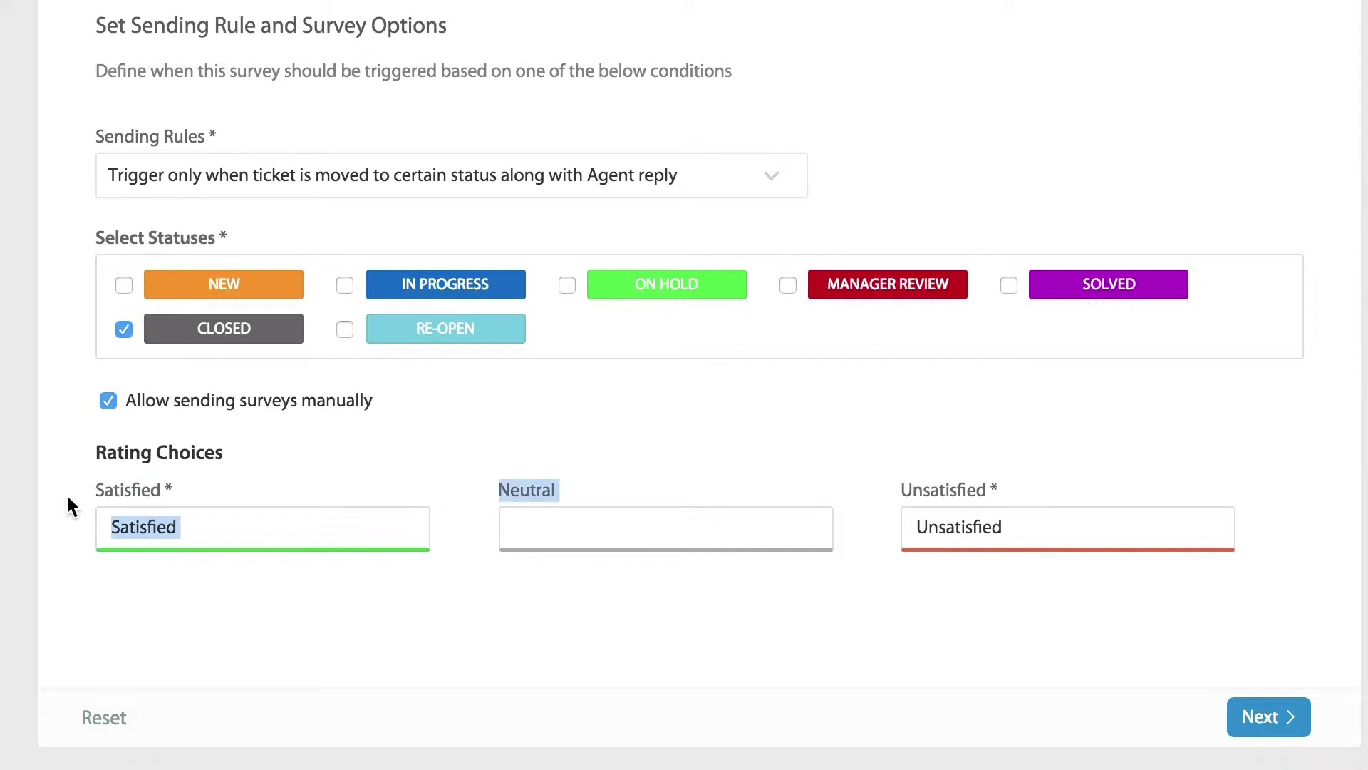
pyautogui.click(342, 487)
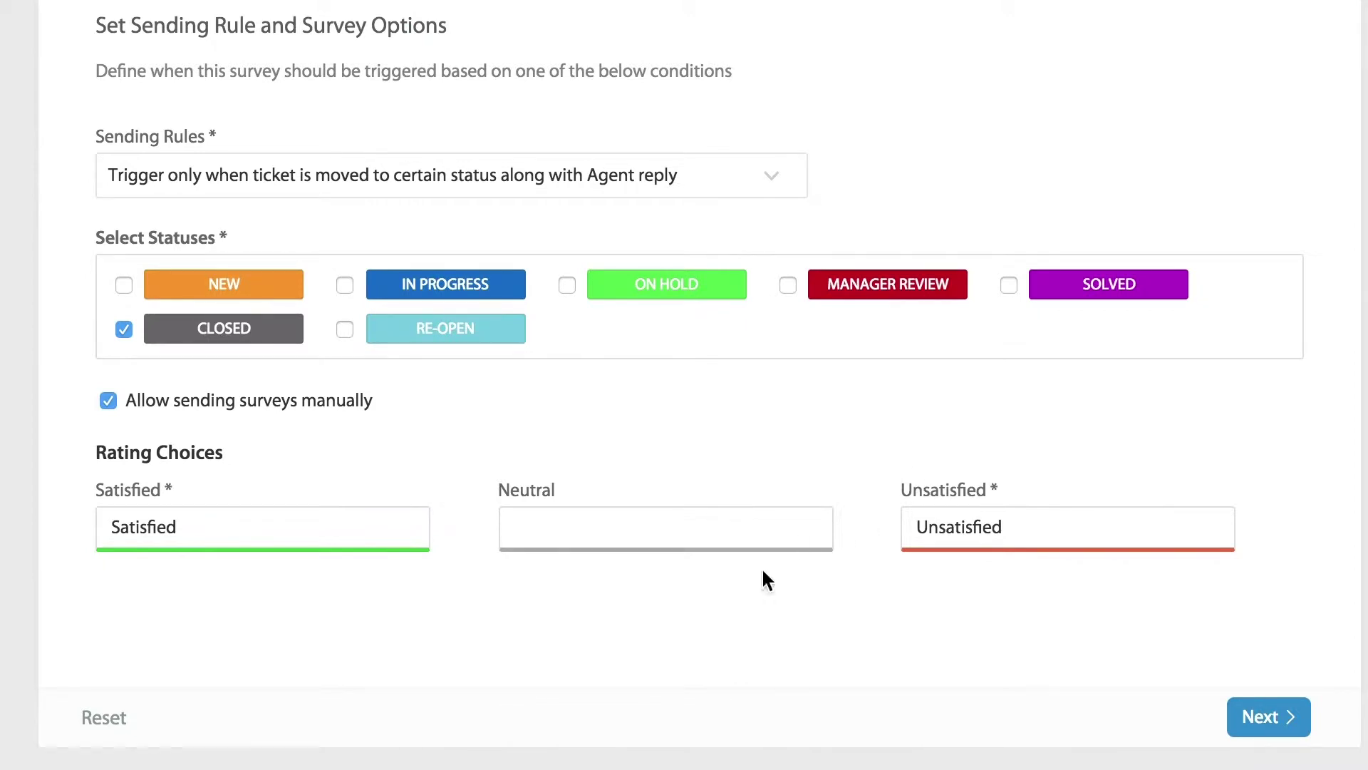
pyautogui.moveTo(217, 525); pyautogui.dragTo(98, 525)
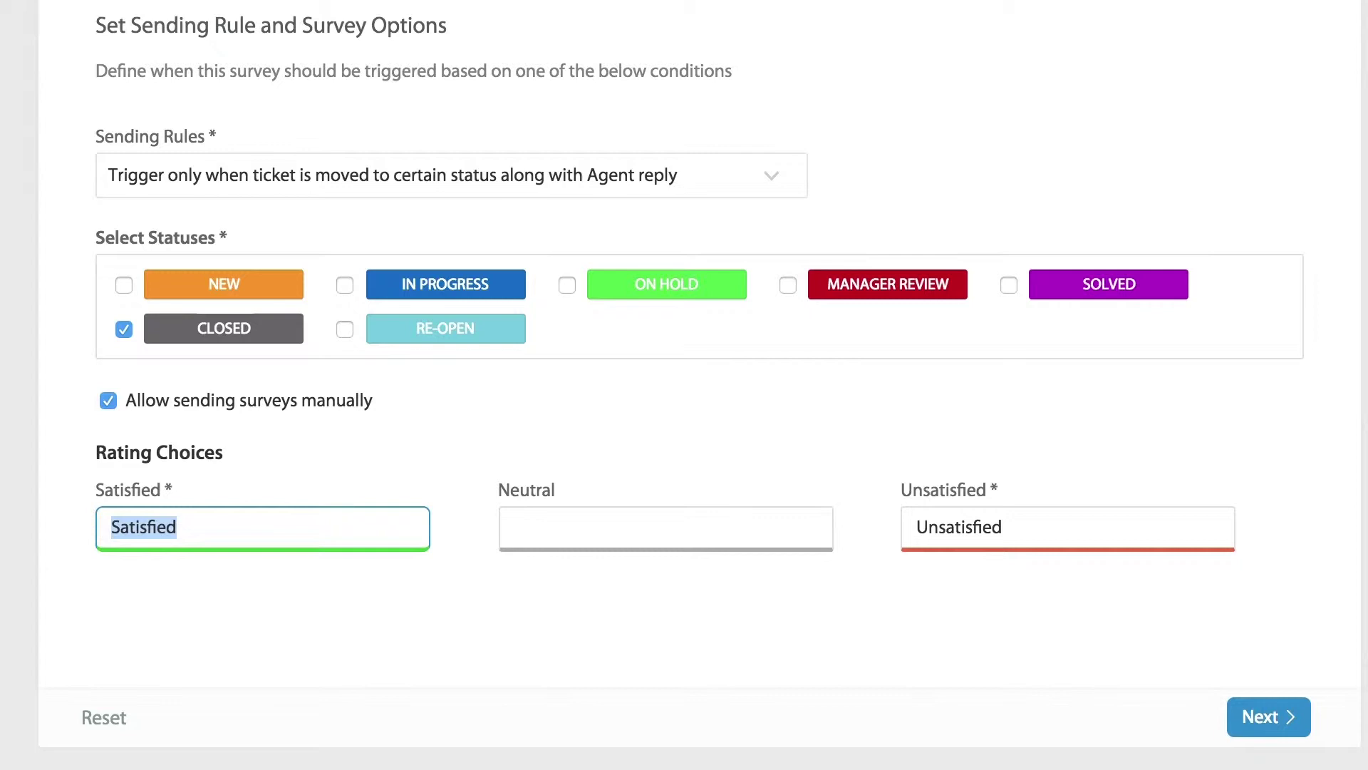
pyautogui.press('BackSpace')
pyautogui.write('Happy')
pyautogui.click(357, 473)
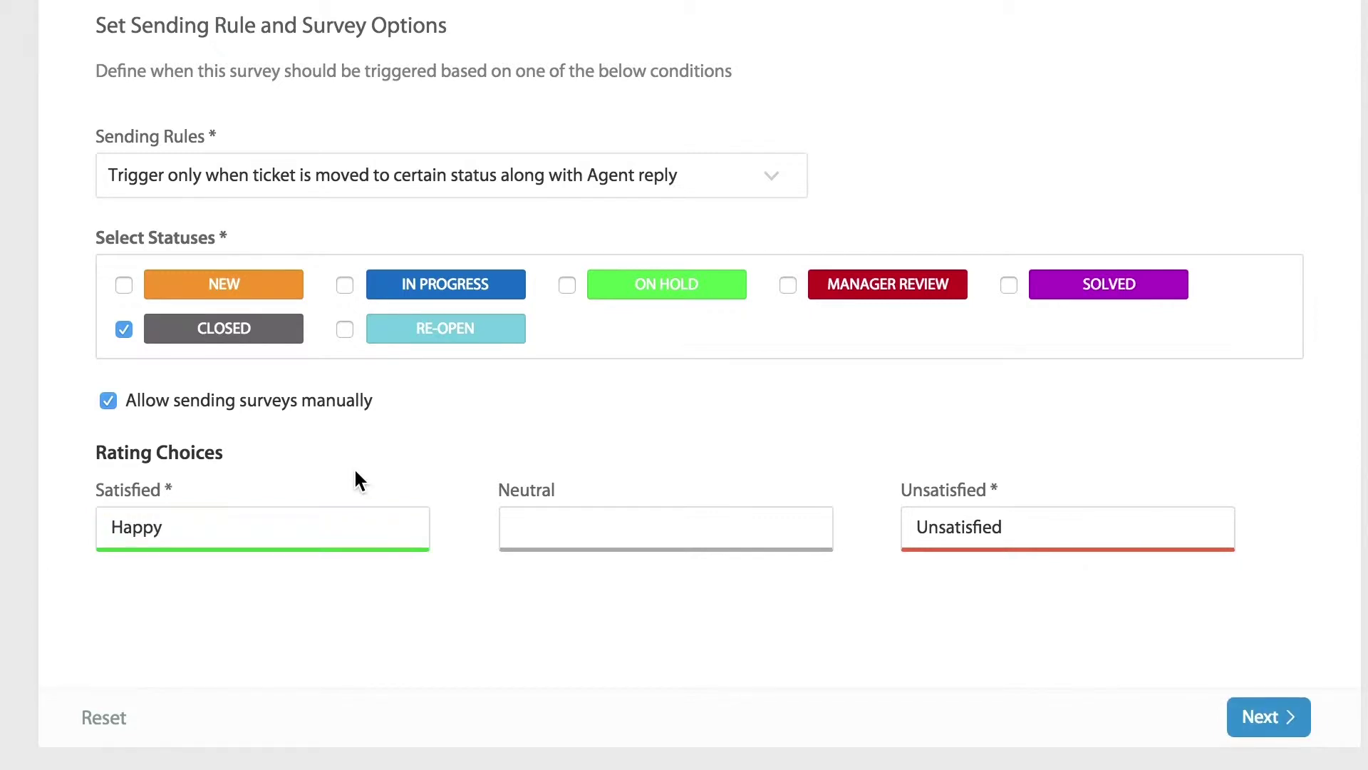
# On the settings step, keep the redirect on Support Center Home and review the email subject.
pyautogui.click(1258, 722)
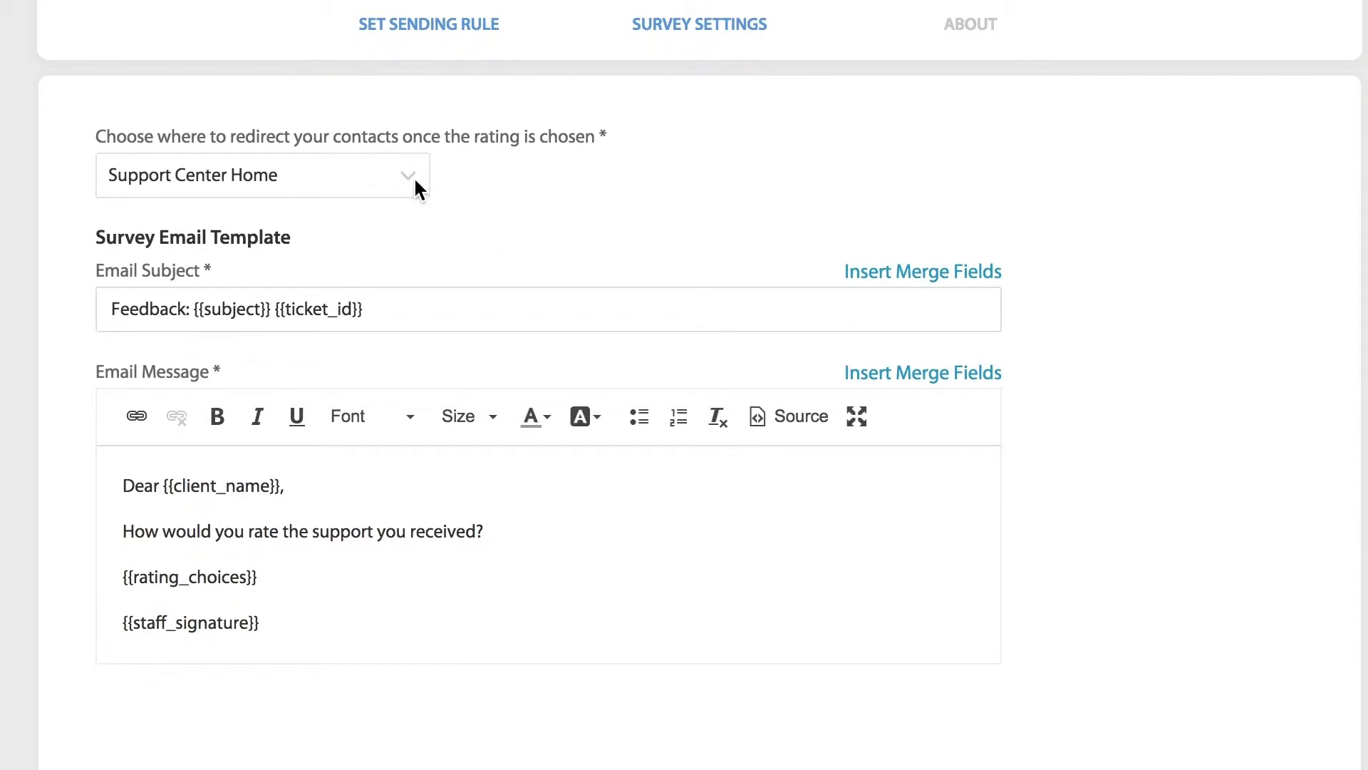
pyautogui.click(332, 175)
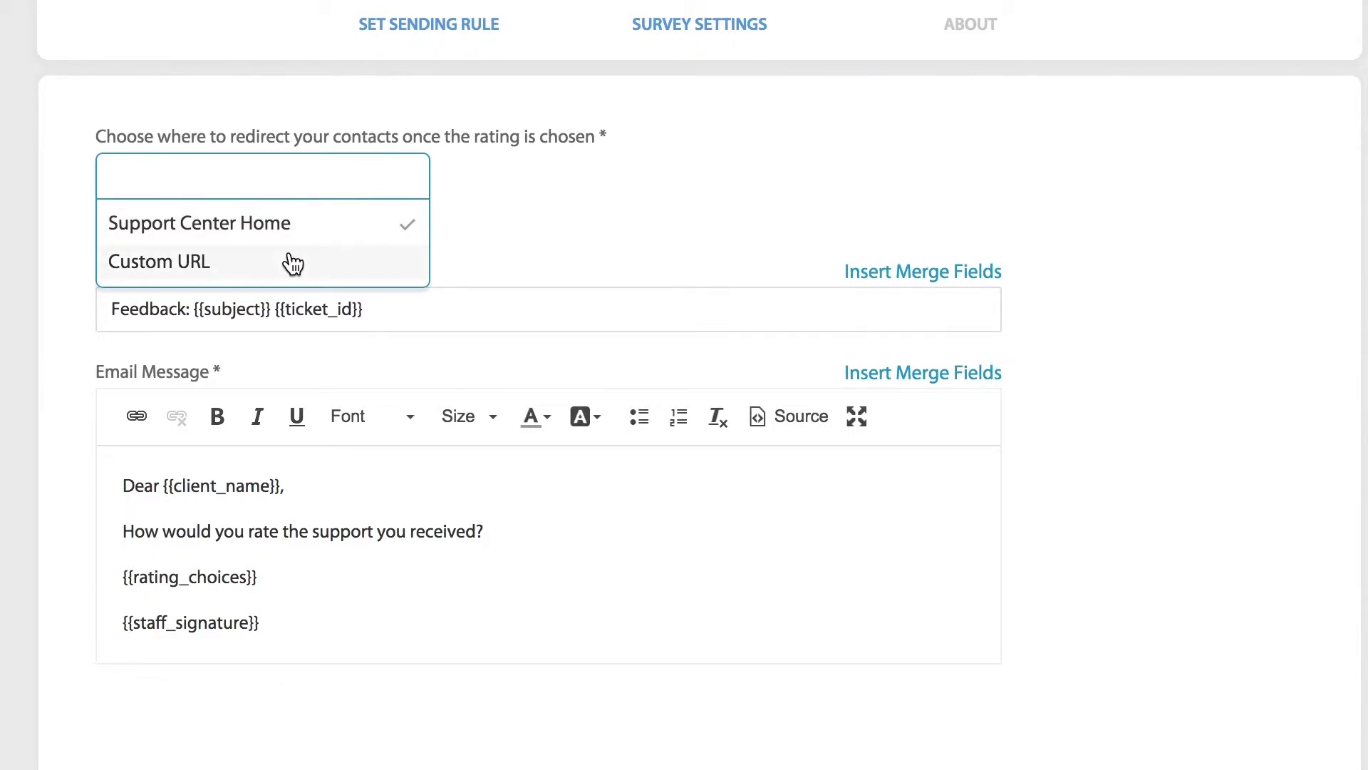
pyautogui.click(553, 217)
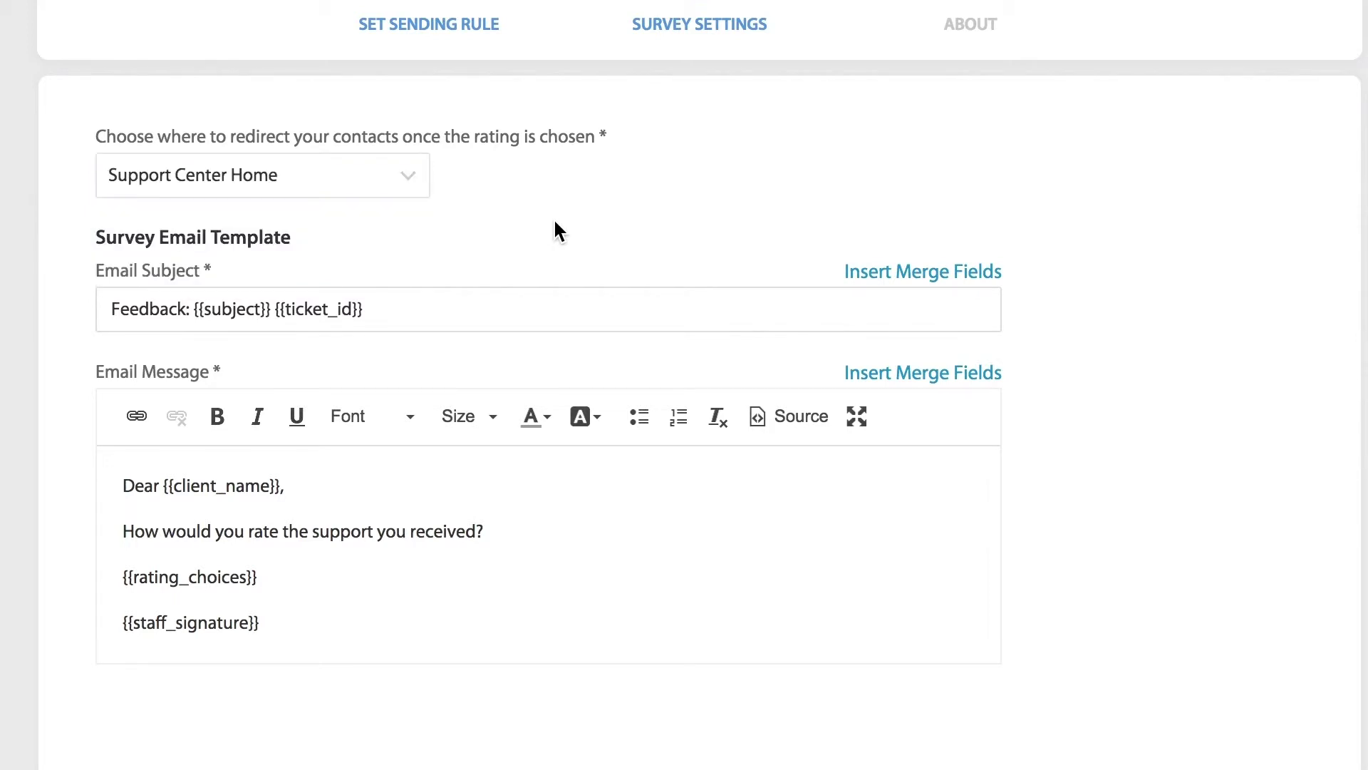
pyautogui.scroll(-3, 554, 216)
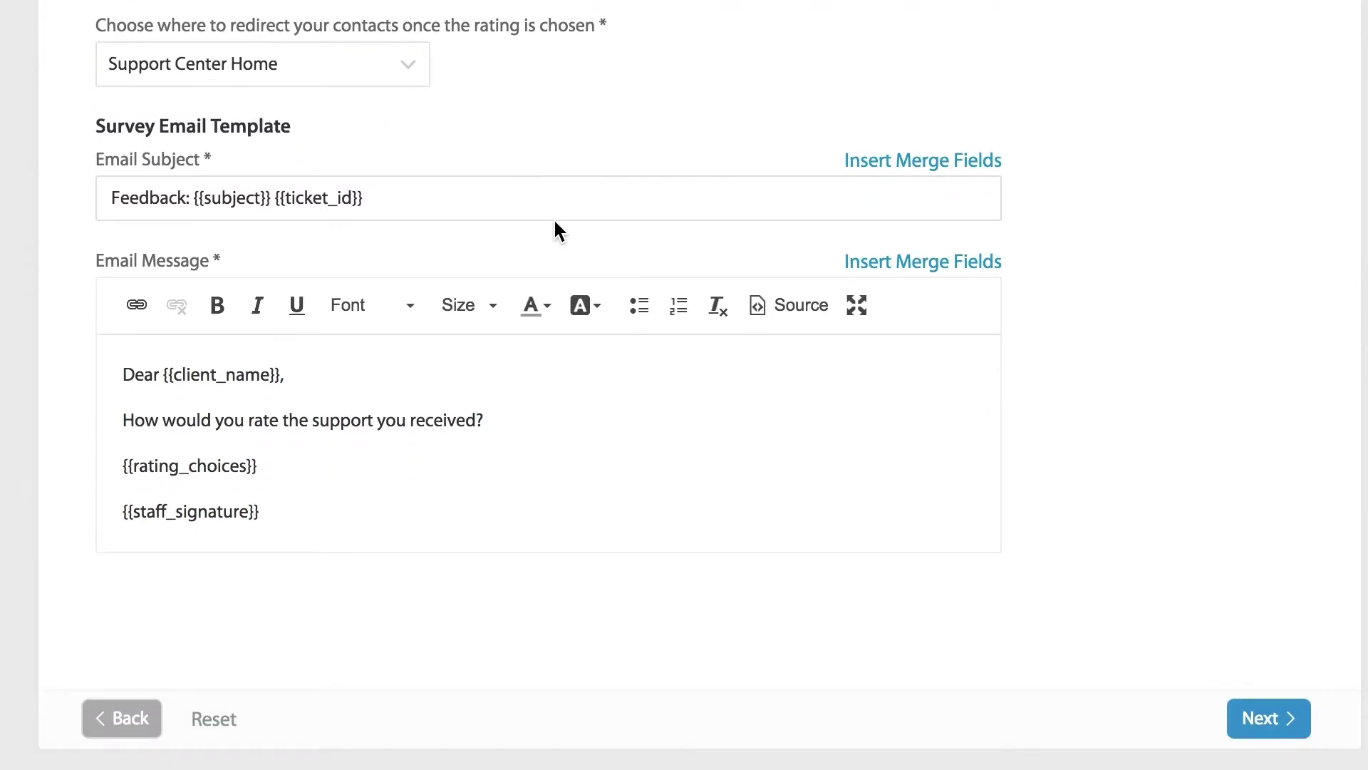
pyautogui.click(447, 197)
pyautogui.moveTo(385, 195); pyautogui.dragTo(103, 203)
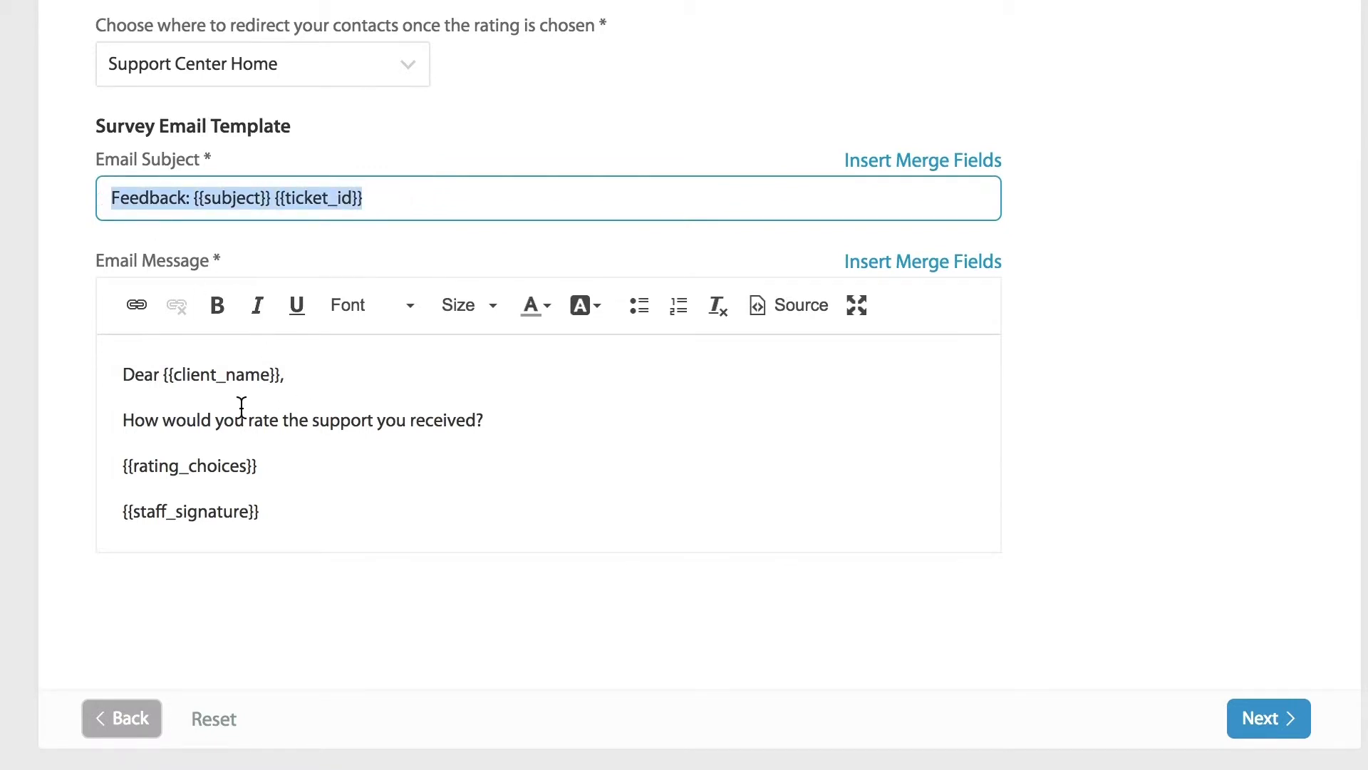
pyautogui.moveTo(124, 374); pyautogui.dragTo(285, 492)
# Review the default survey email message, undoing an accidental edit to keep it unchanged.
pyautogui.click(317, 529)
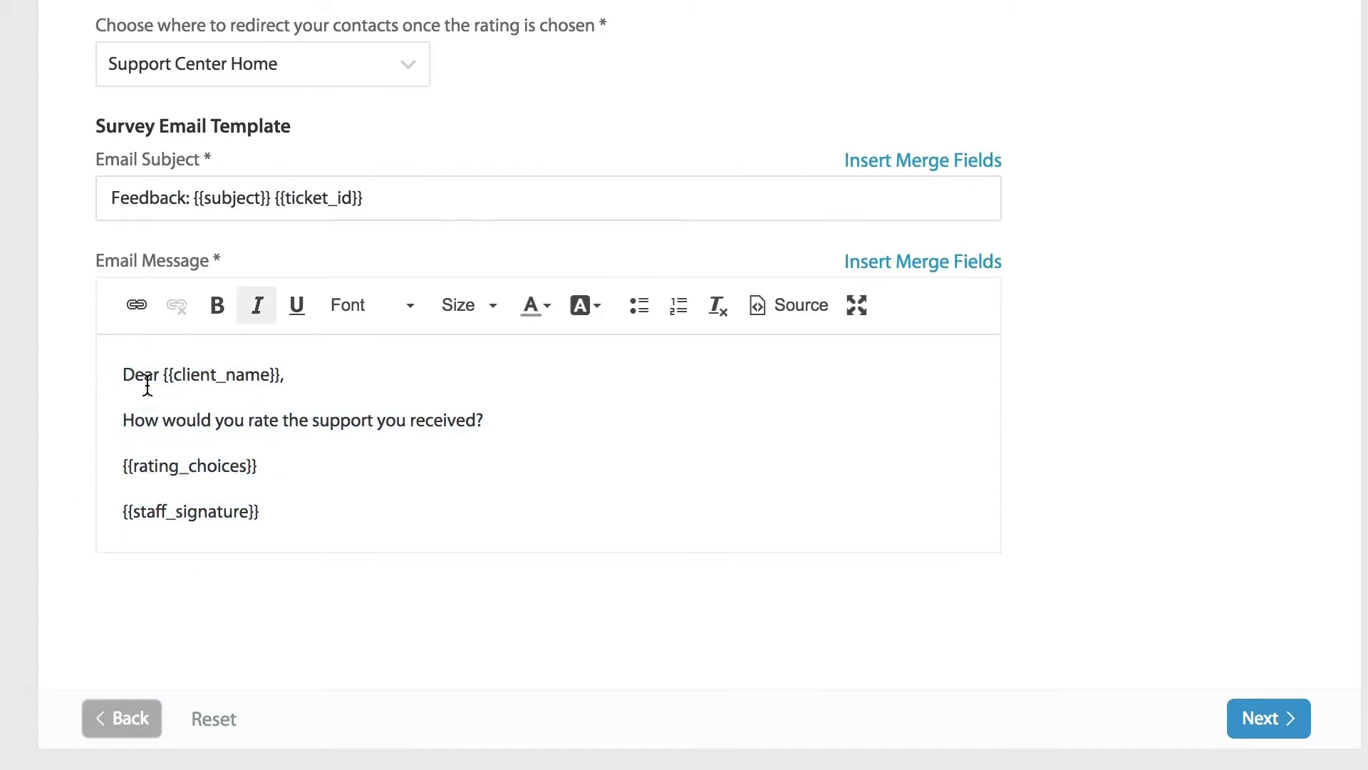
pyautogui.moveTo(117, 372); pyautogui.dragTo(342, 528)
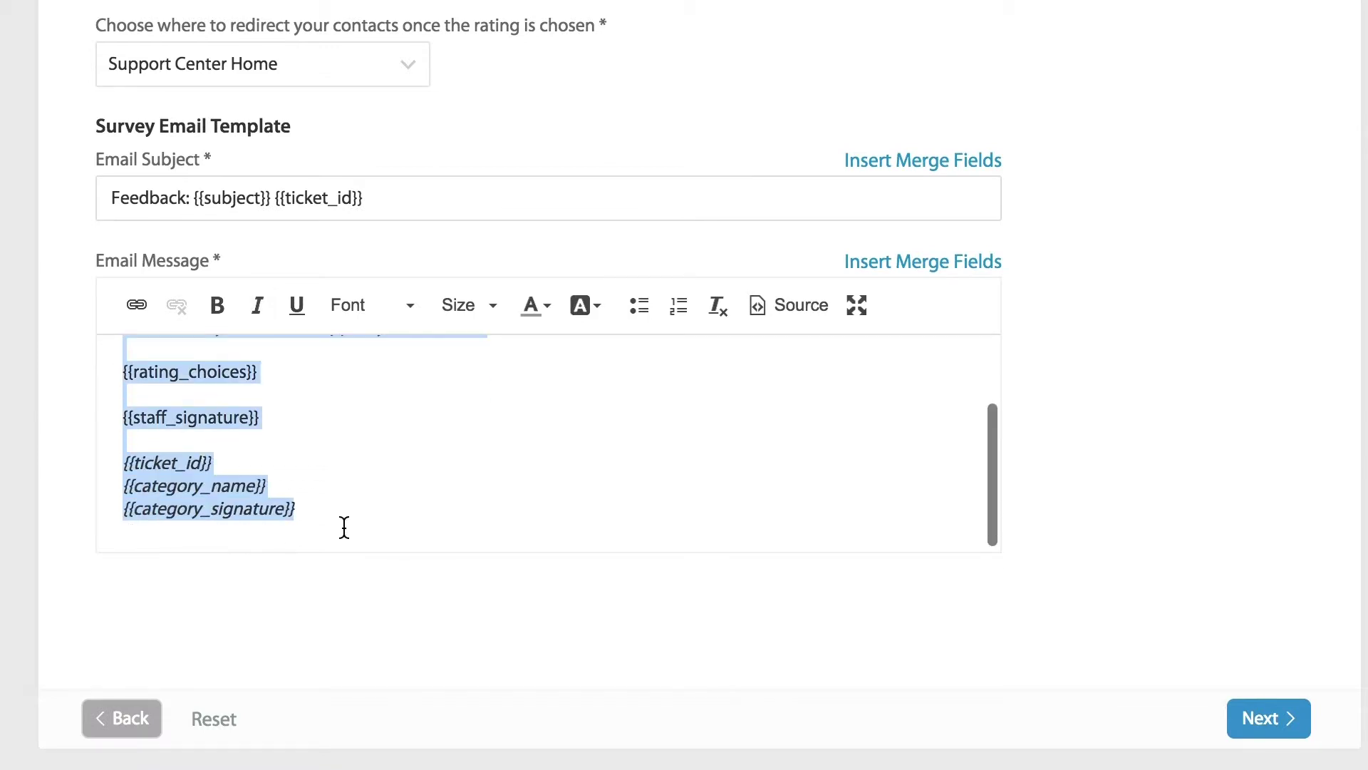
pyautogui.click(344, 528)
pyautogui.hotkey('ctrl', 'z')
pyautogui.hotkey('ctrl', 'z')
pyautogui.hotkey('ctrl', 'z')
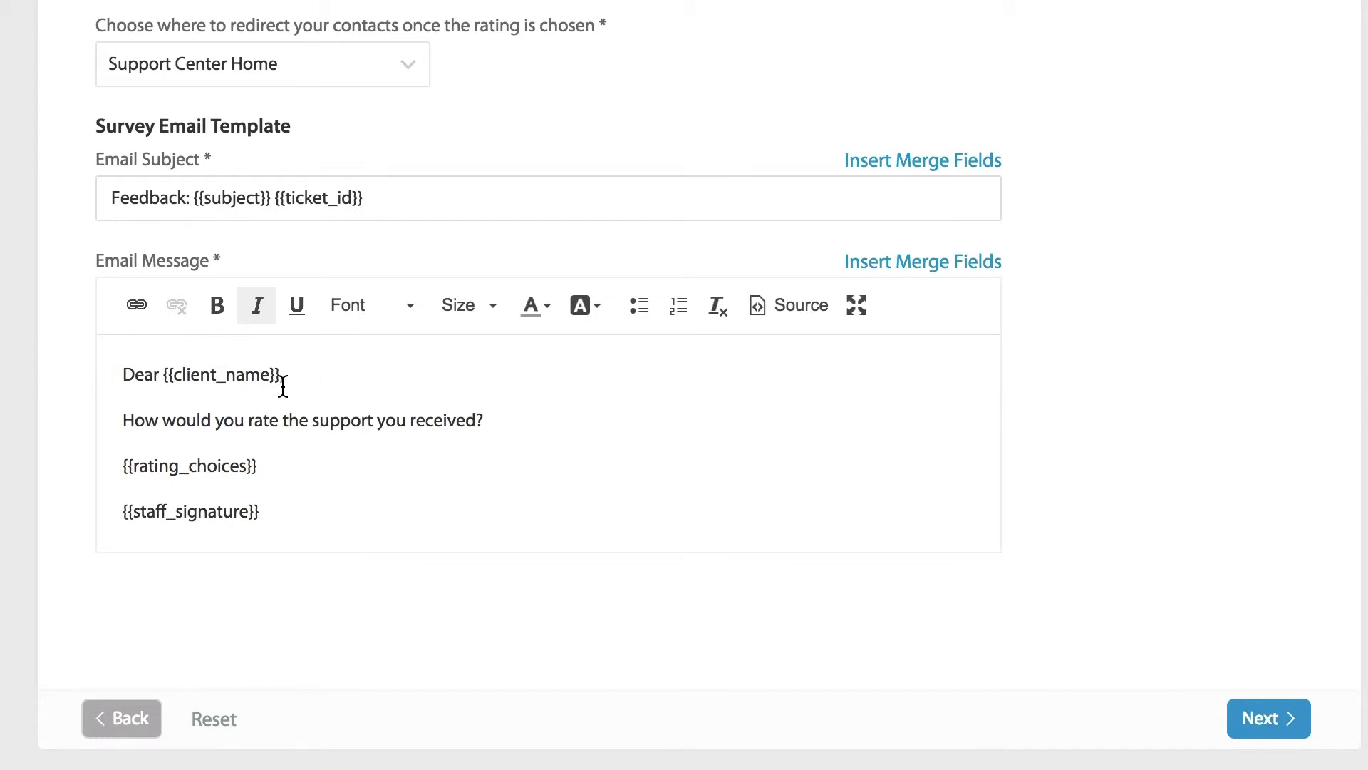
pyautogui.moveTo(280, 378); pyautogui.dragTo(163, 376)
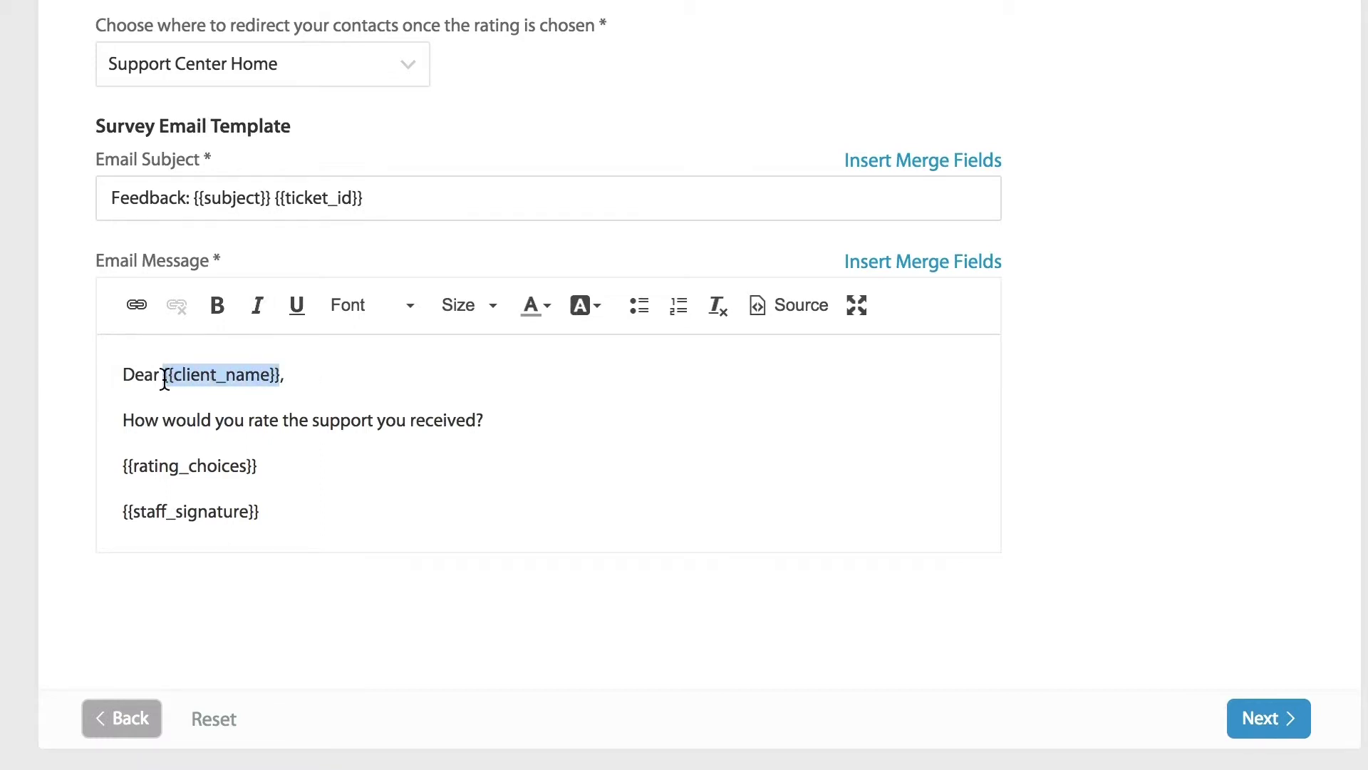
pyautogui.click(258, 467)
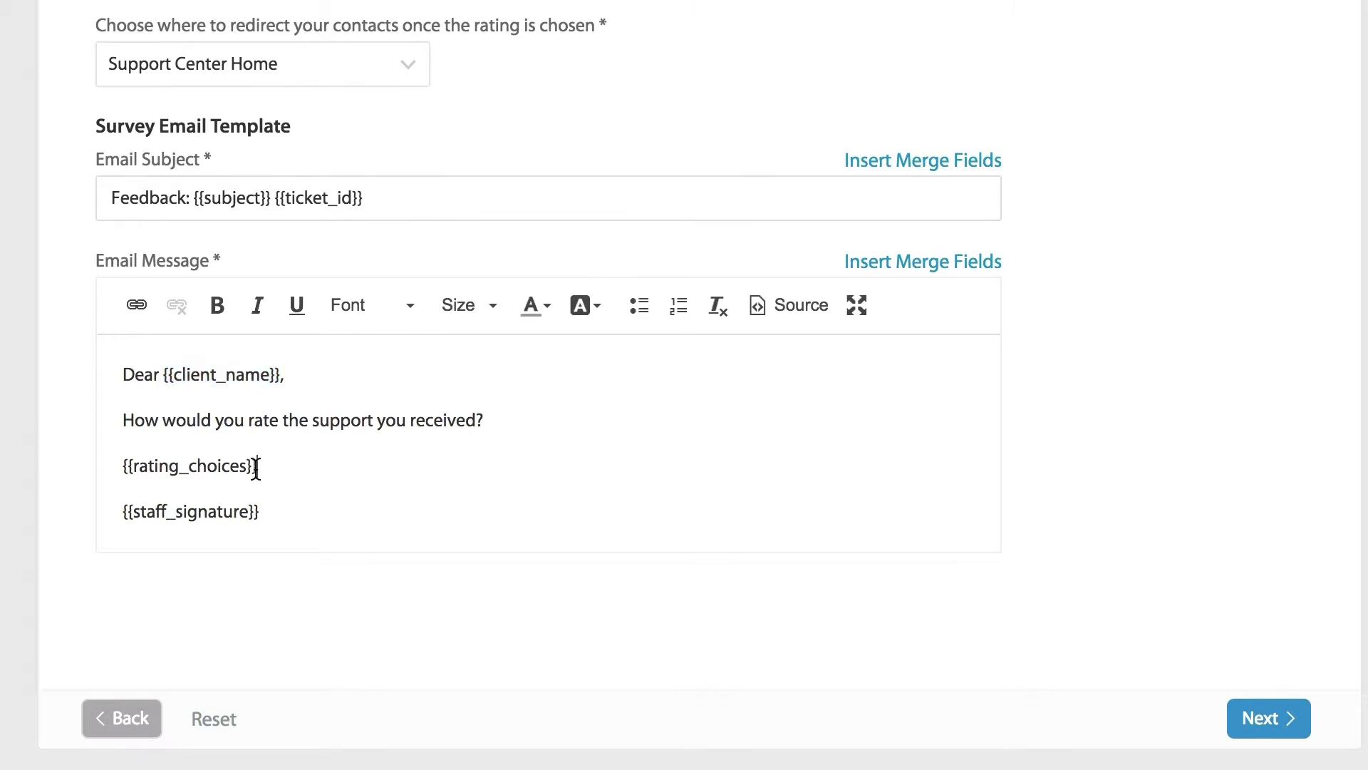
pyautogui.moveTo(259, 511); pyautogui.dragTo(121, 510)
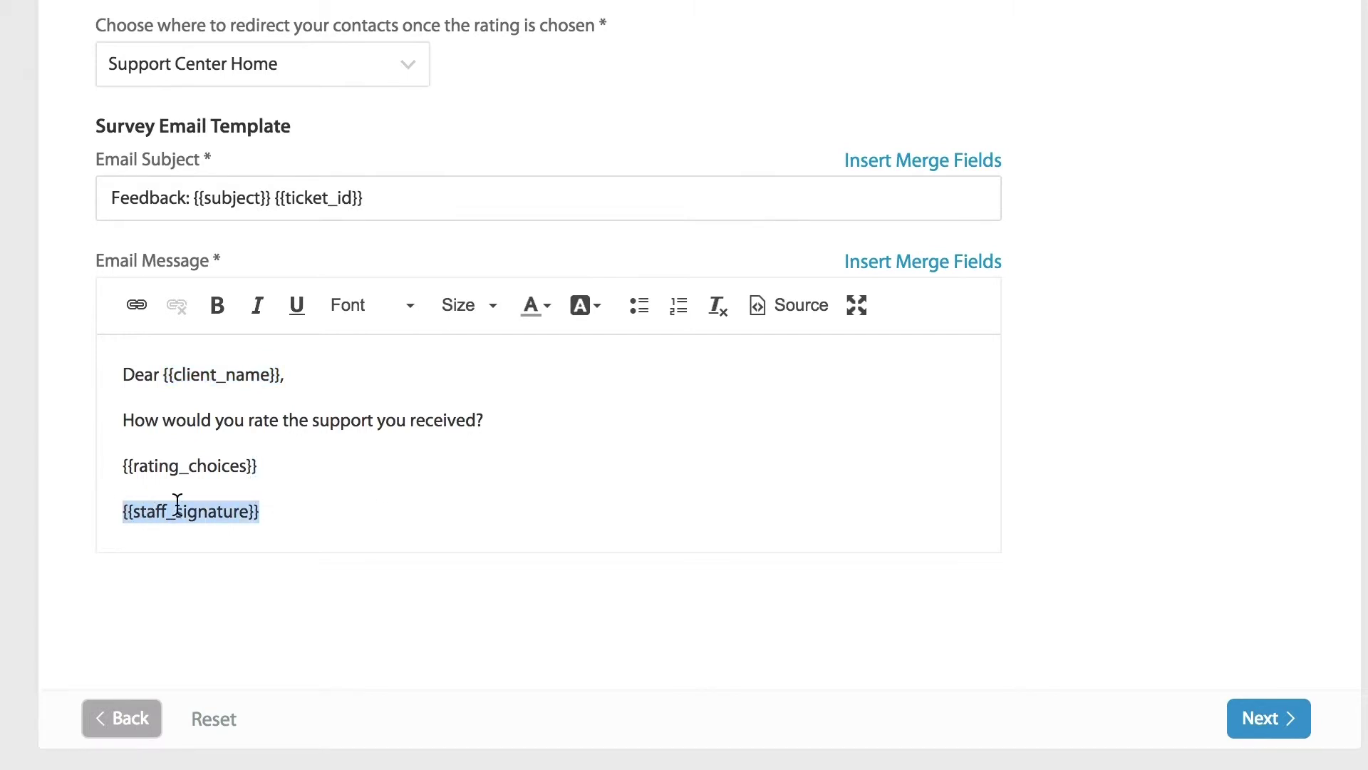
# Browse the message's merge fields list and close it without inserting any.
pyautogui.click(981, 267)
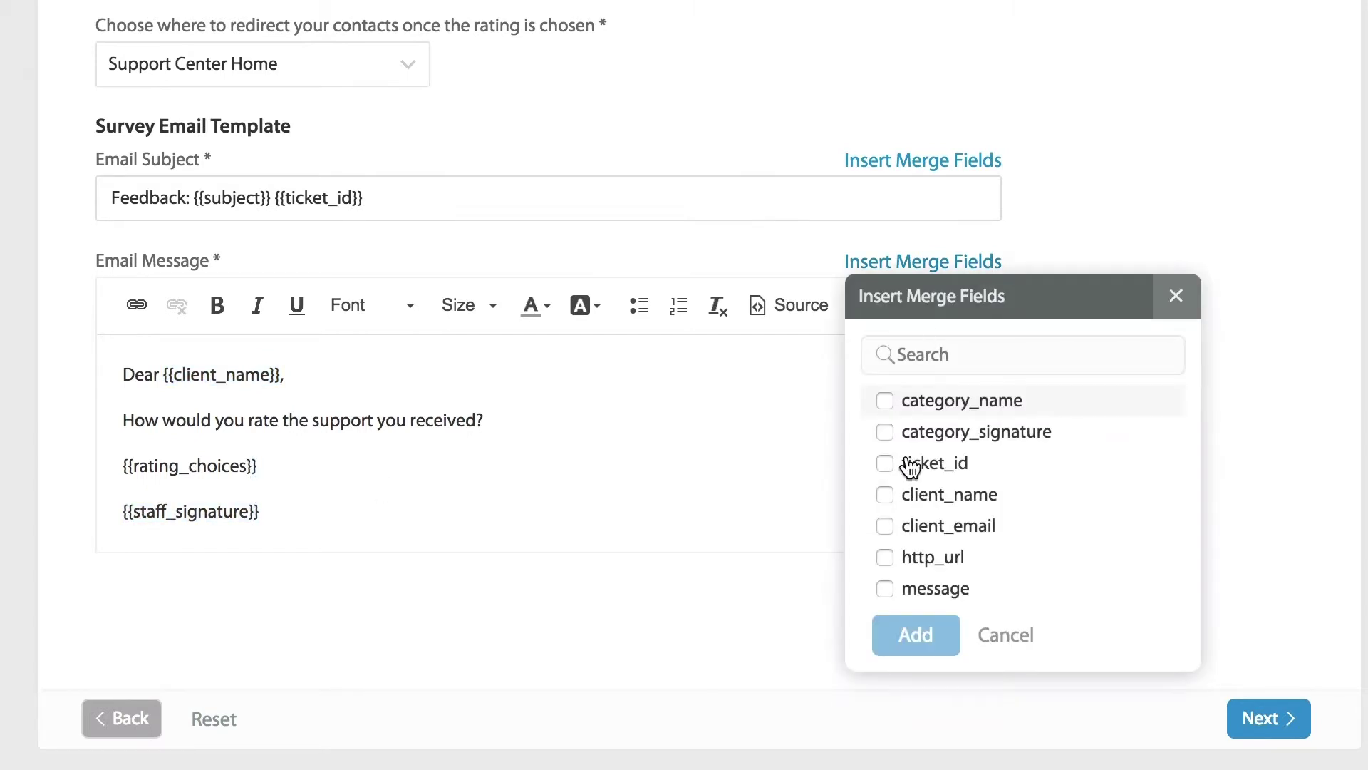
pyautogui.scroll(-4, 966, 398)
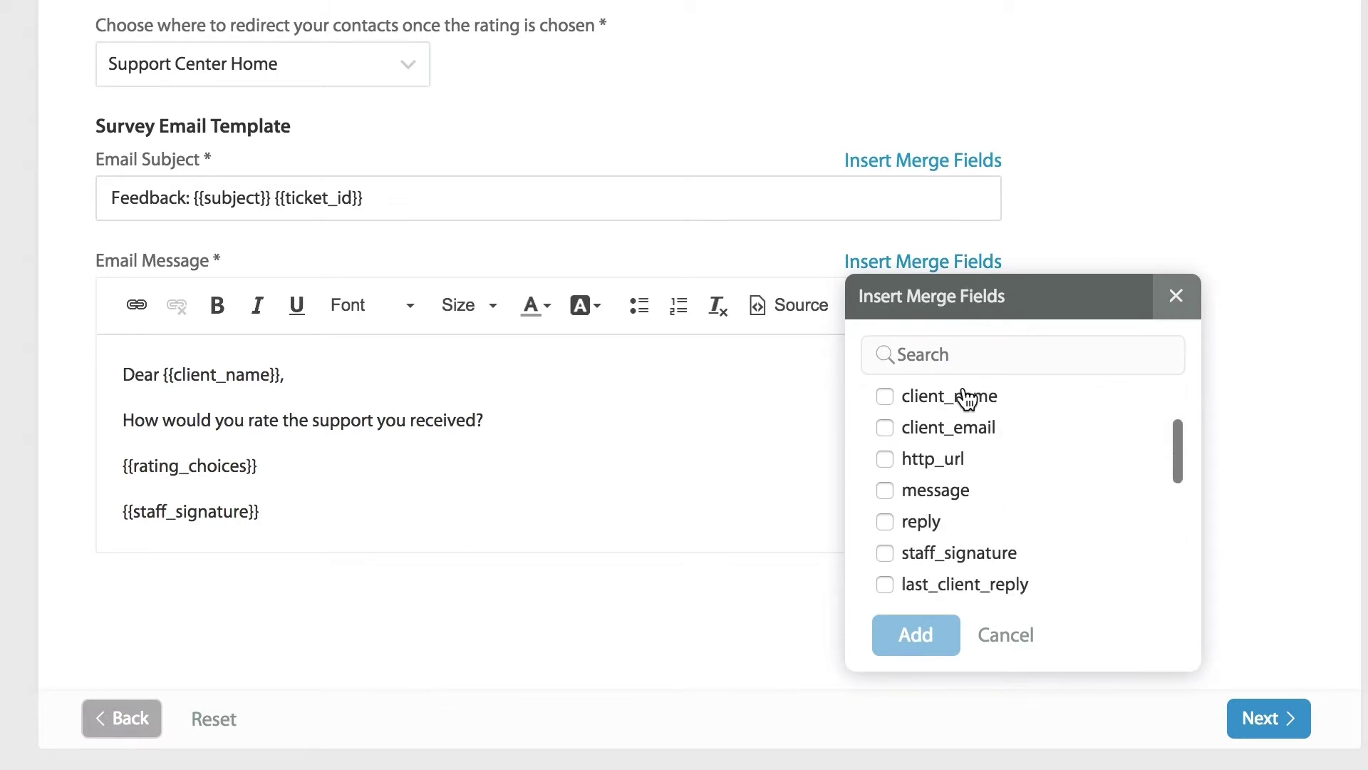
pyautogui.scroll(2, 967, 399)
pyautogui.scroll(3, 967, 399)
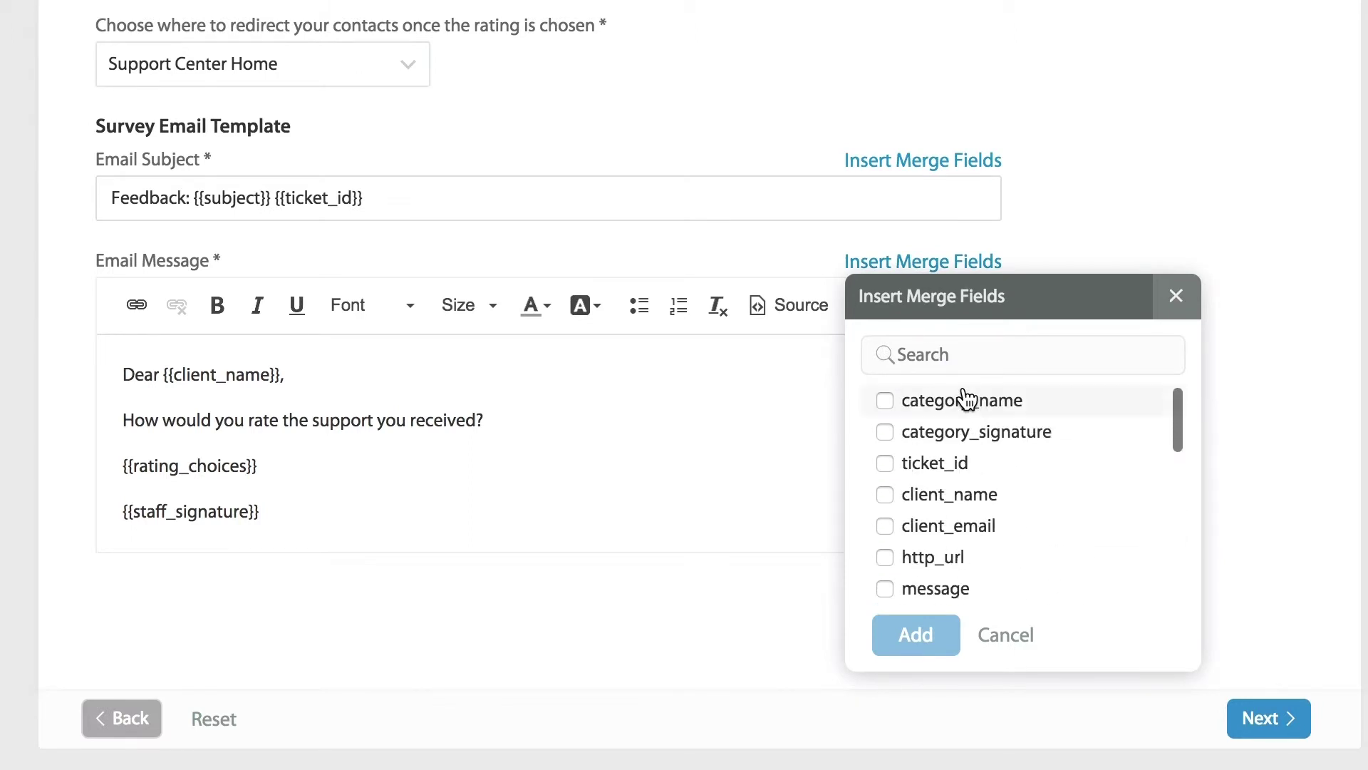
pyautogui.click(1177, 296)
# On the About step, name the survey 'End of Month Survey'.
pyautogui.click(1280, 744)
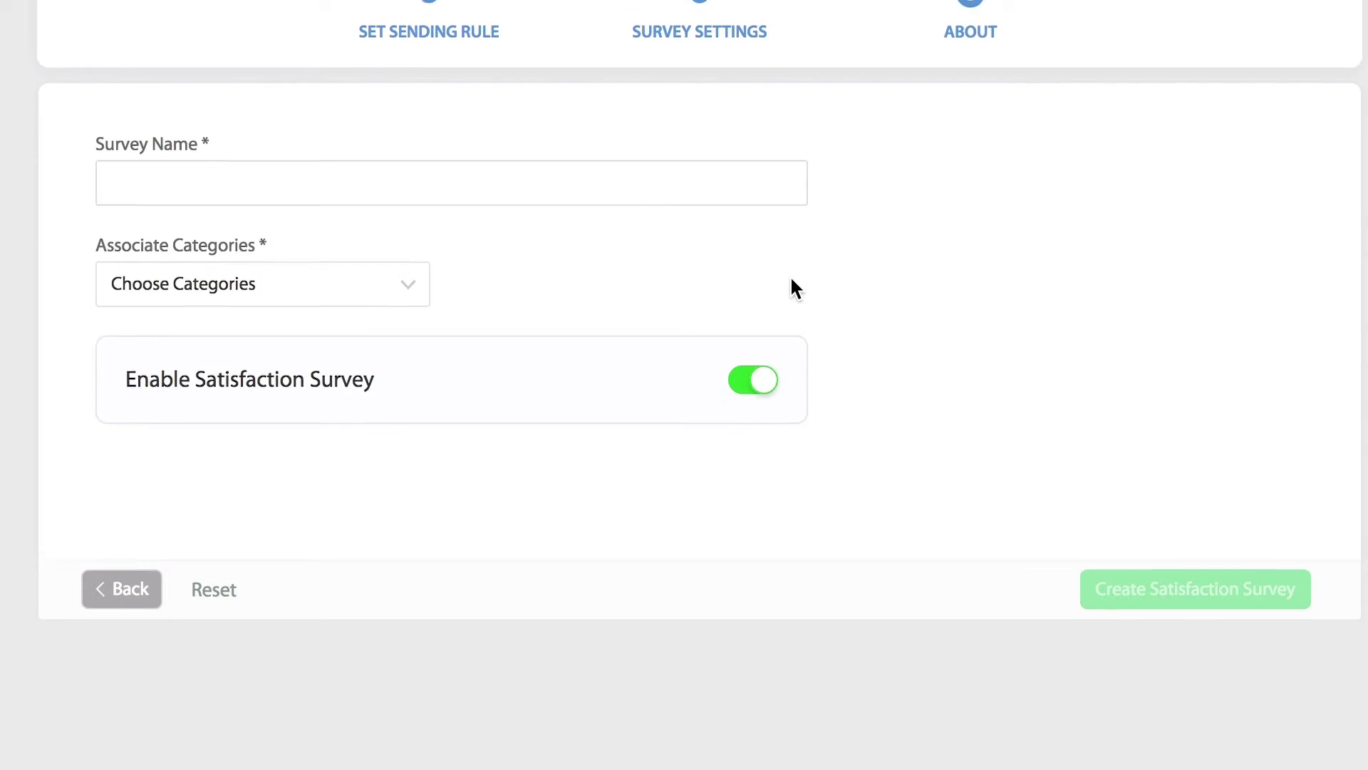
pyautogui.click(346, 257)
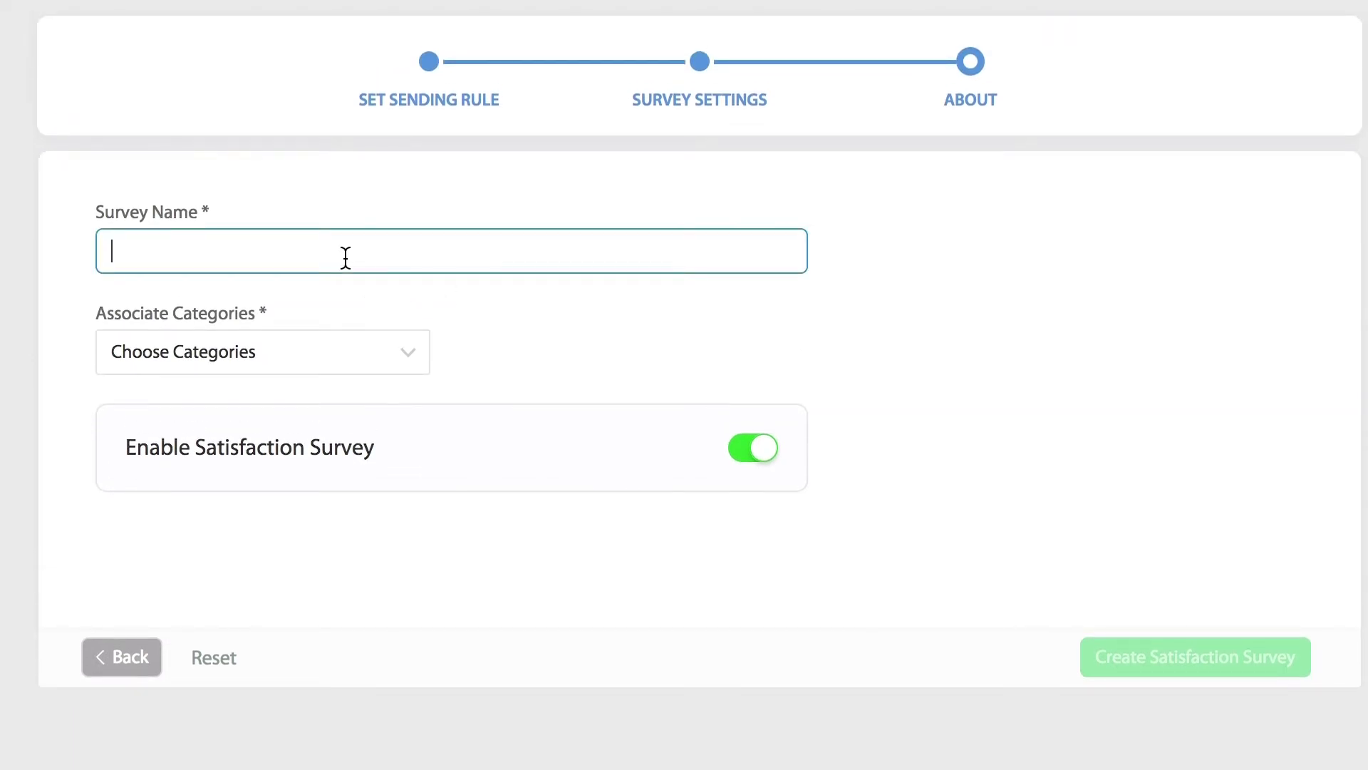
pyautogui.write('End of Month Survey')
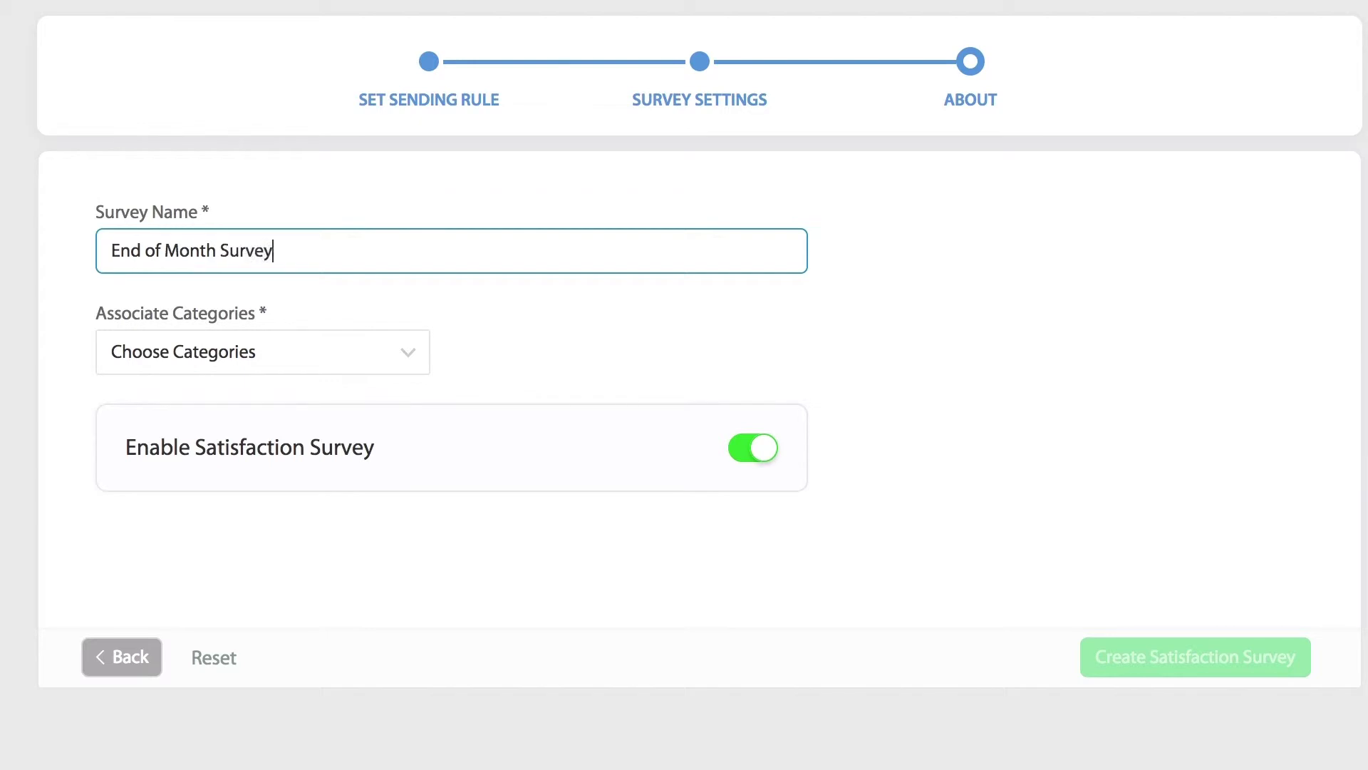
# Associate the survey with categories Brand A and Brand B, then create it.
pyautogui.click(155, 358)
pyautogui.click(164, 520)
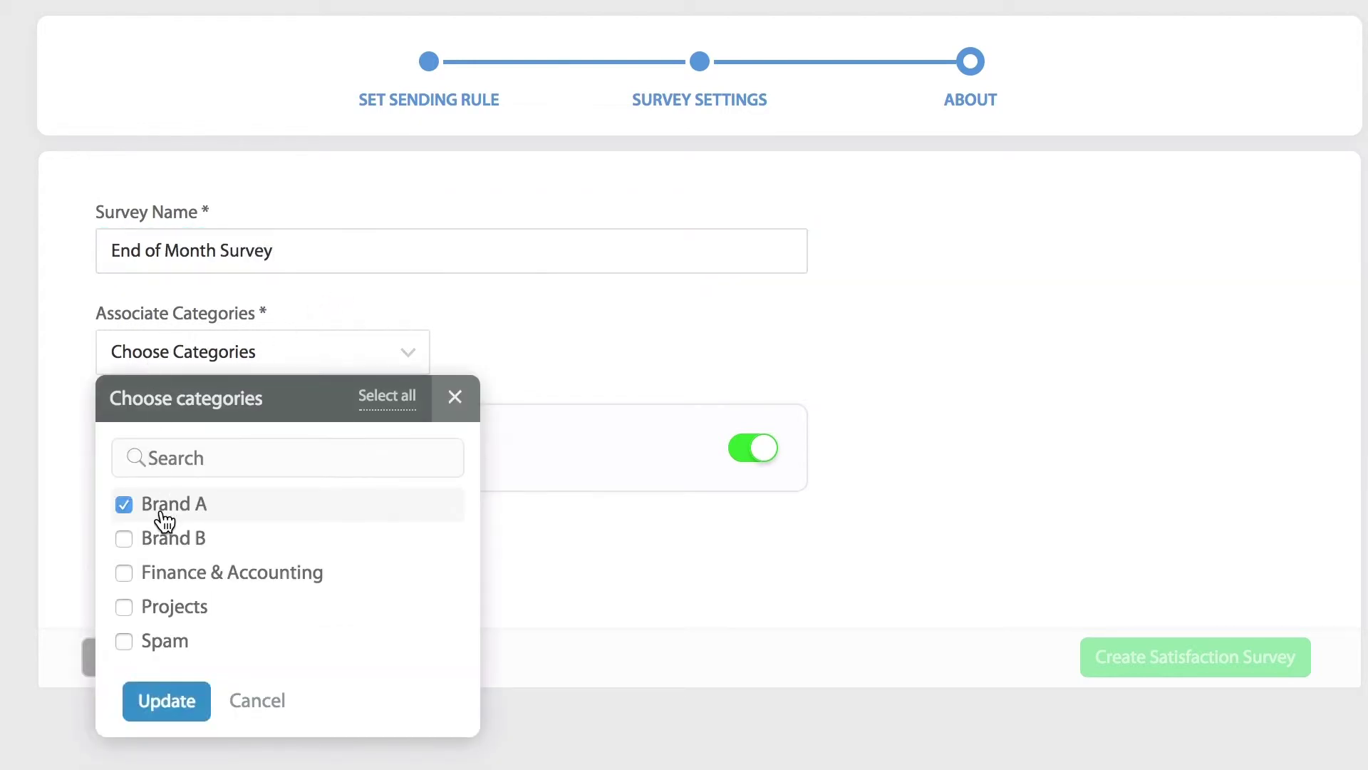
pyautogui.click(161, 542)
pyautogui.click(166, 702)
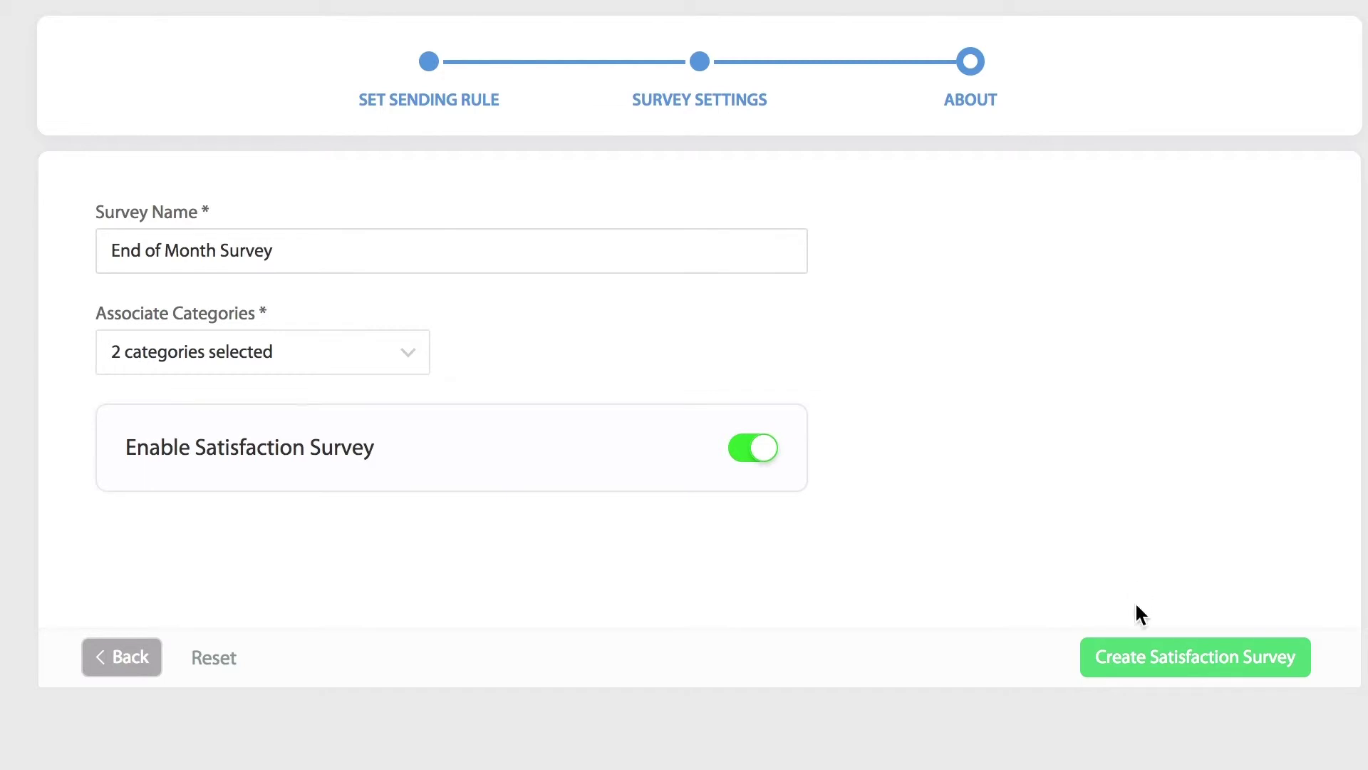
pyautogui.click(1135, 662)
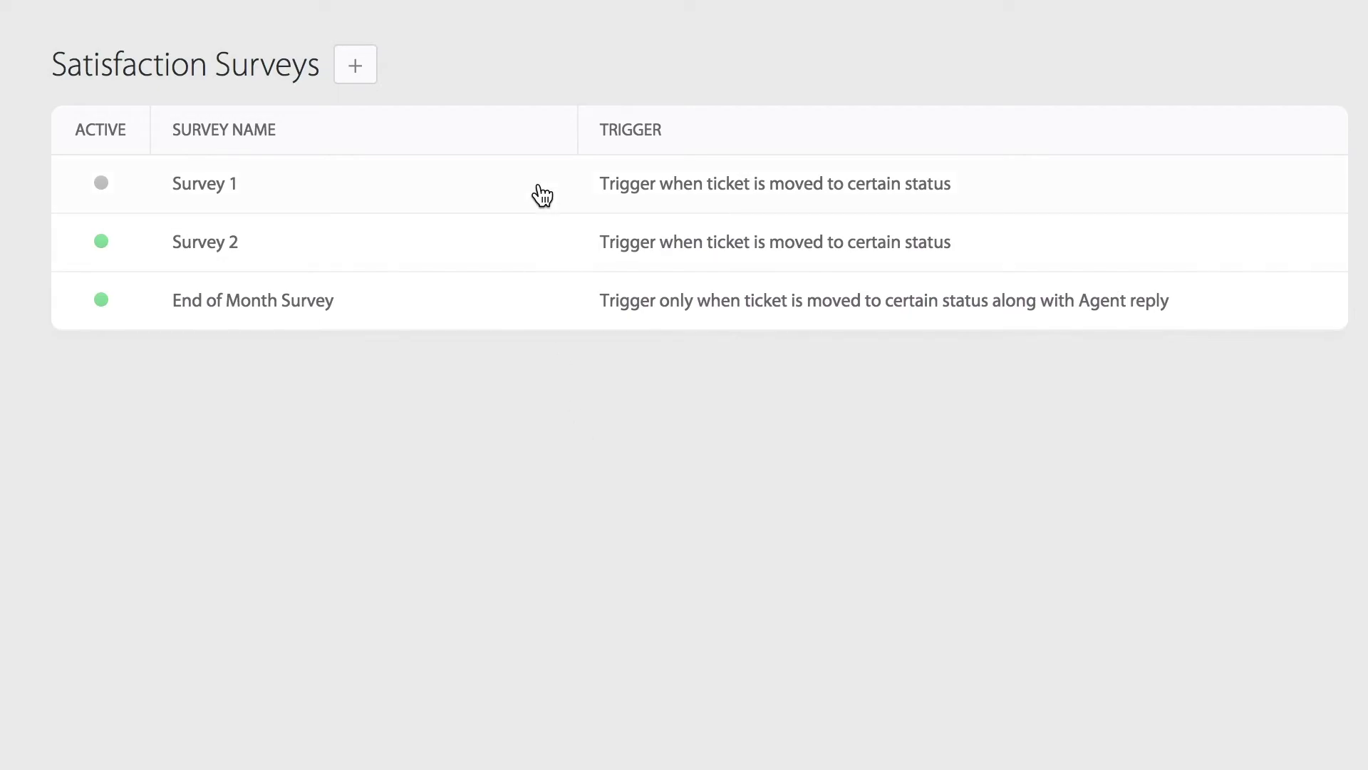
pyautogui.click(542, 195)
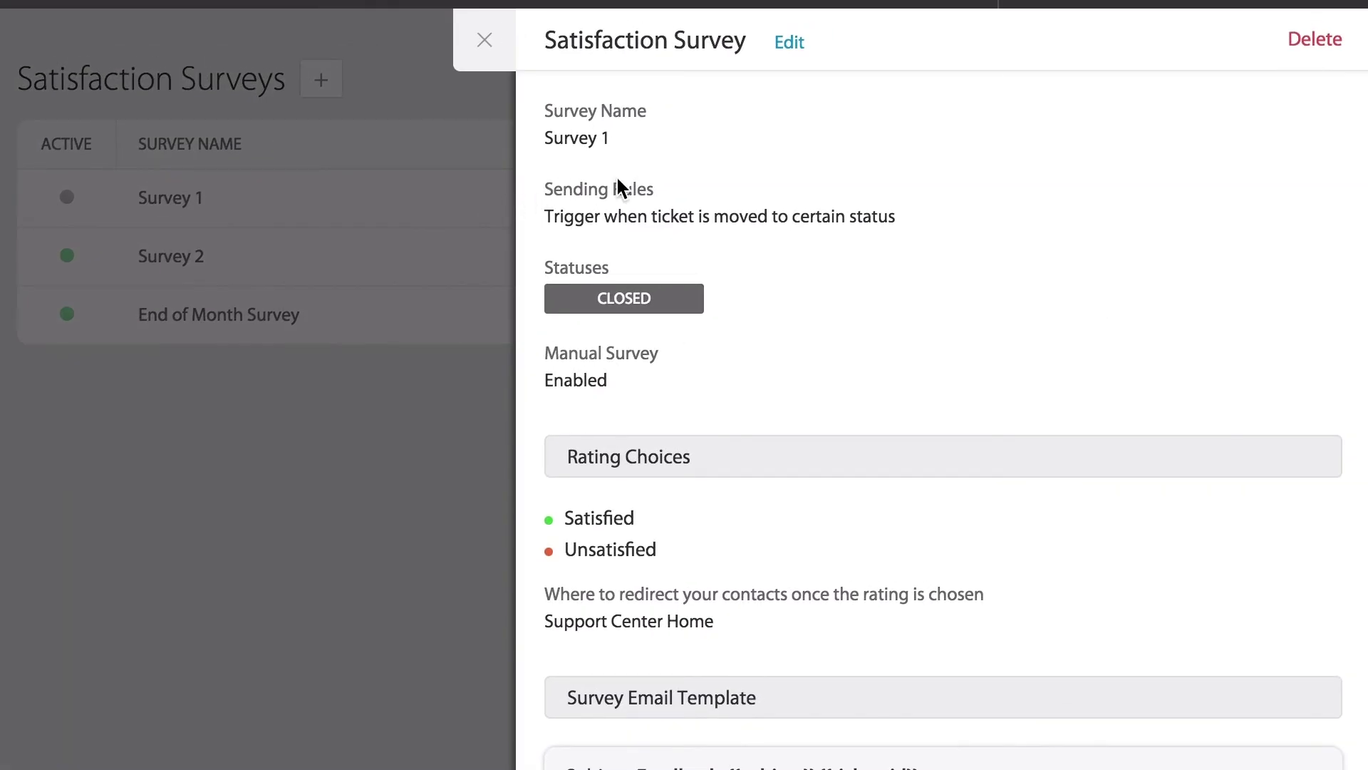
pyautogui.click(791, 43)
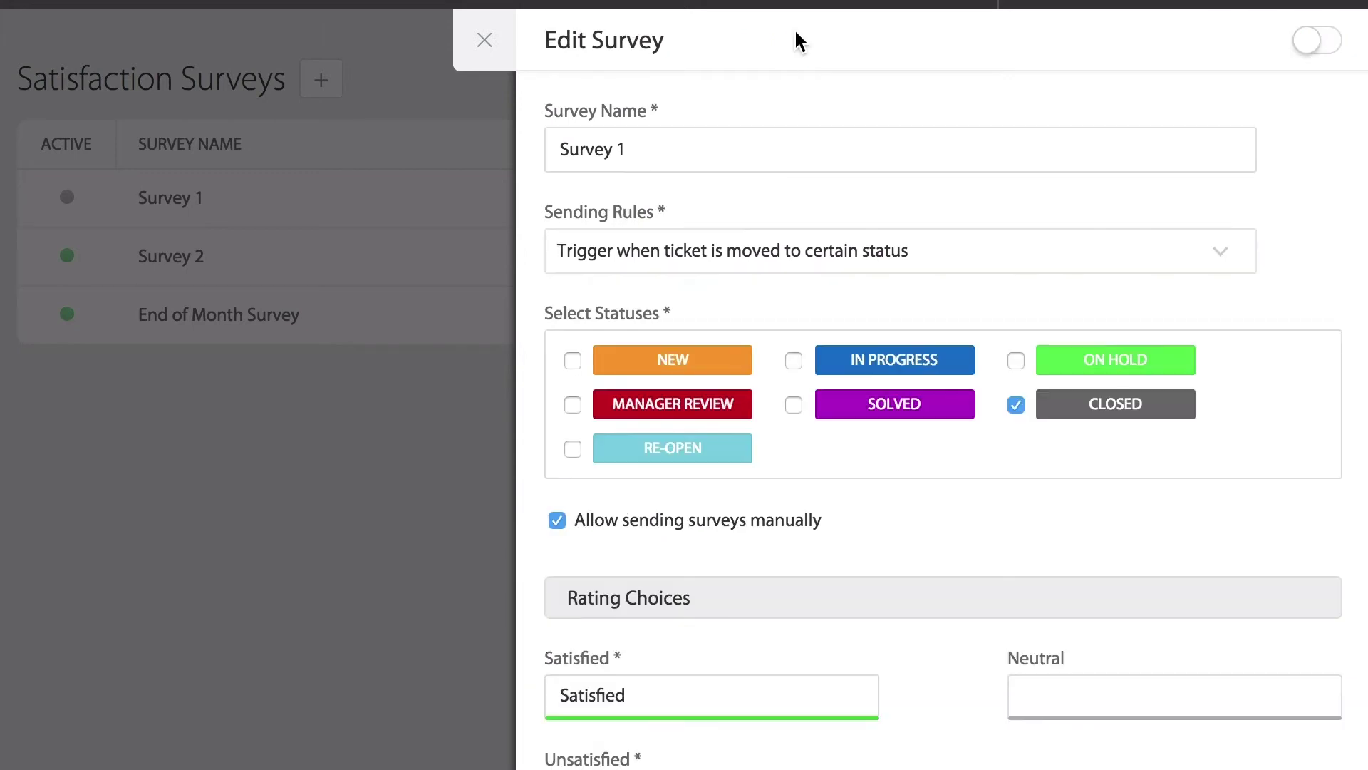
pyautogui.click(1328, 49)
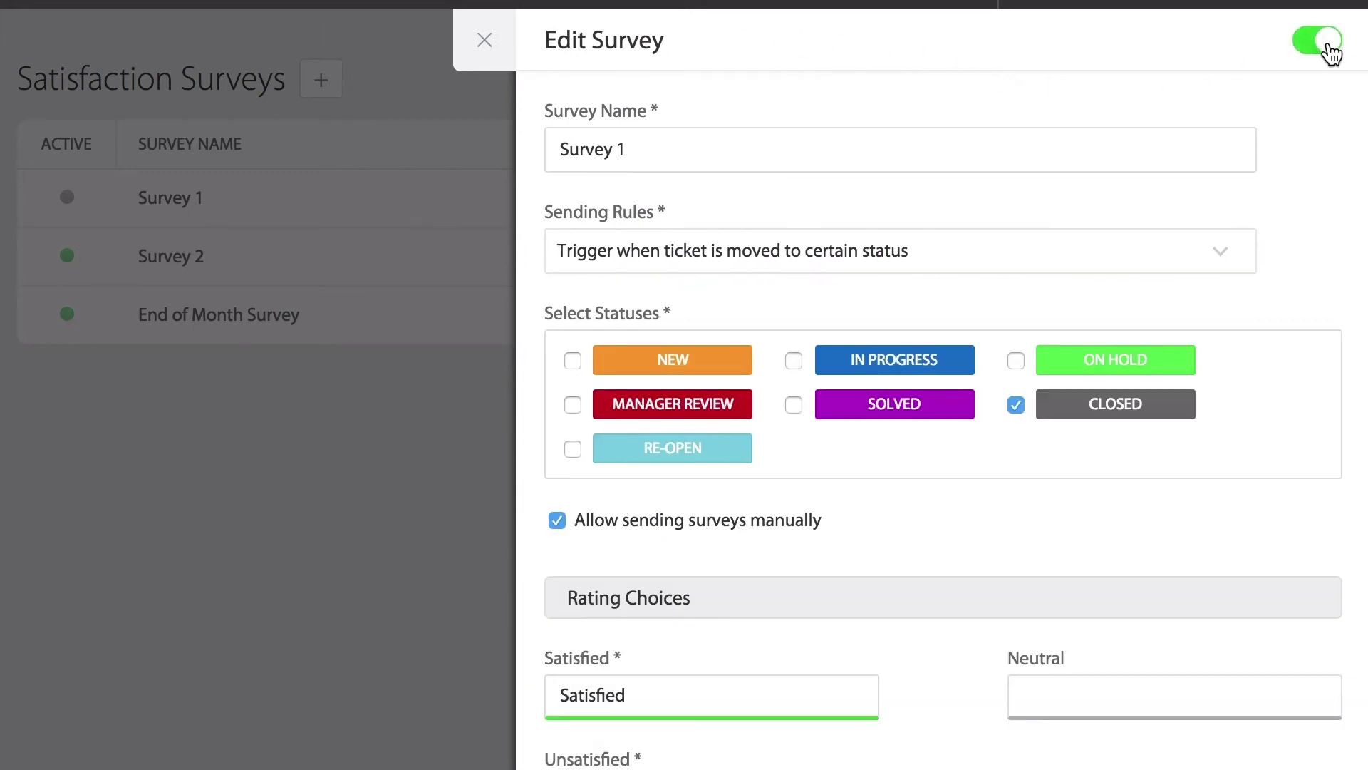
pyautogui.click(1328, 49)
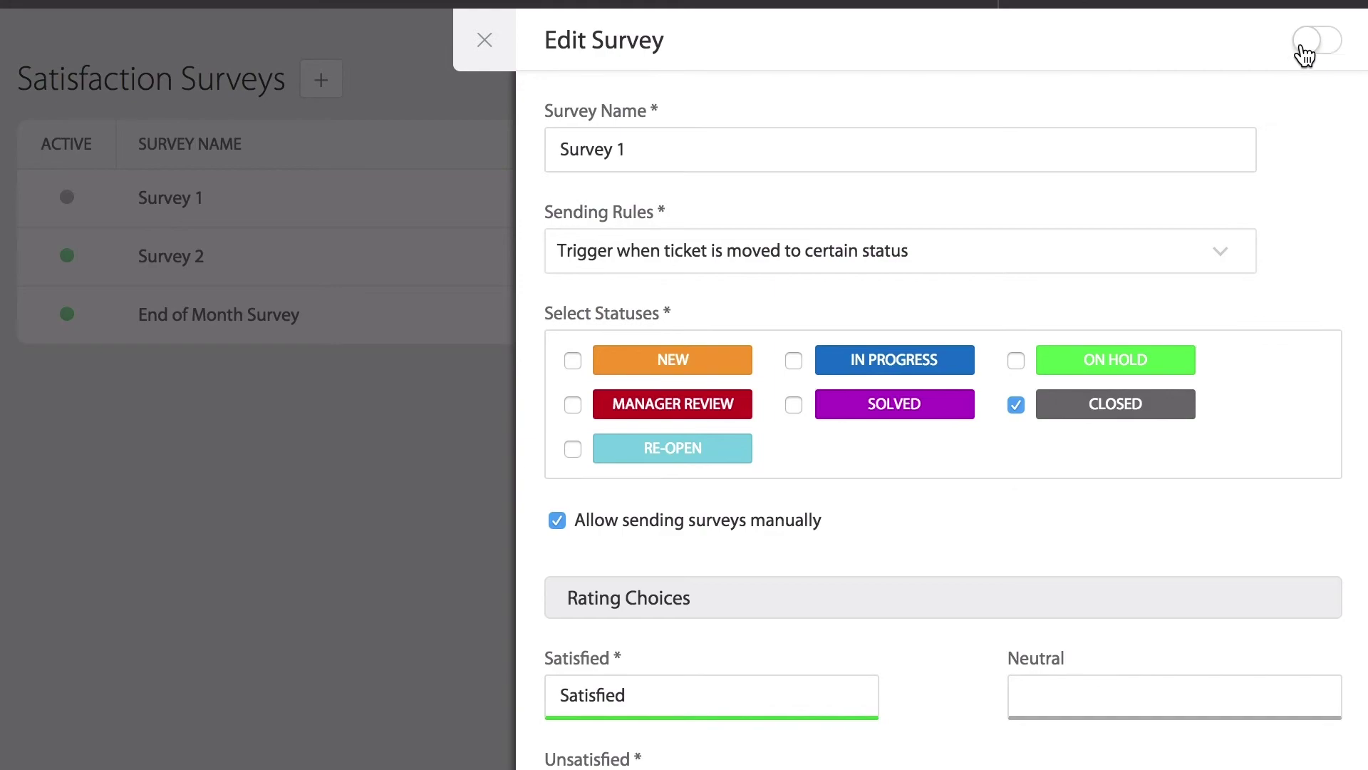
pyautogui.click(486, 43)
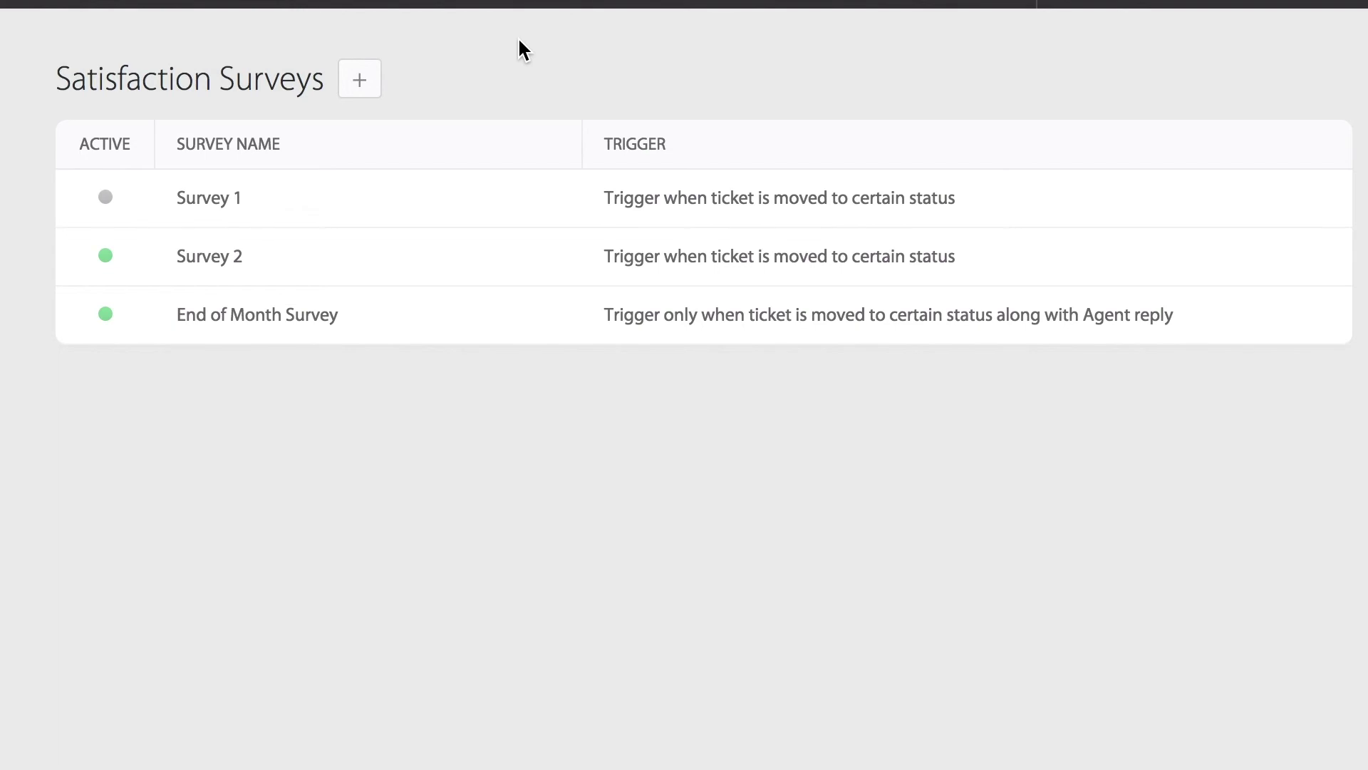
pyautogui.moveTo(73, 146); pyautogui.dragTo(130, 147)
pyautogui.click(139, 147)
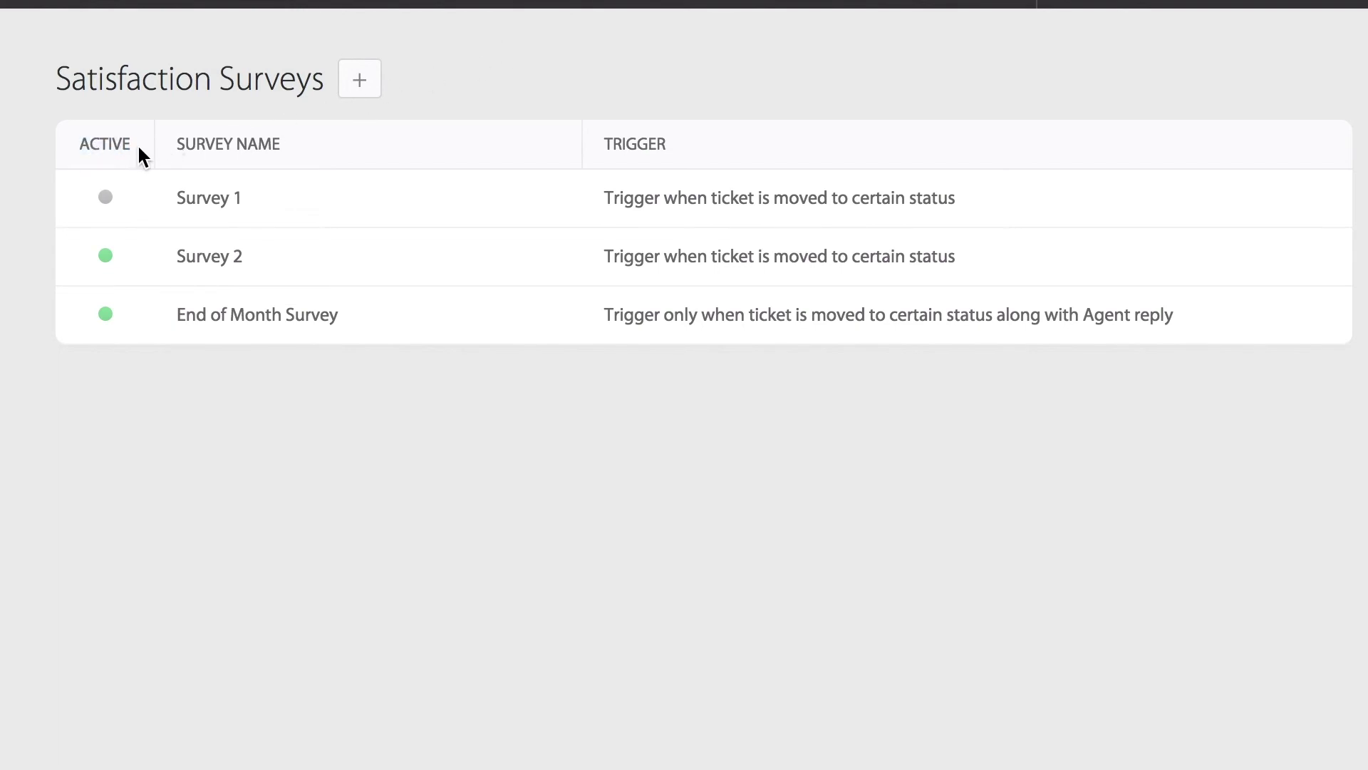